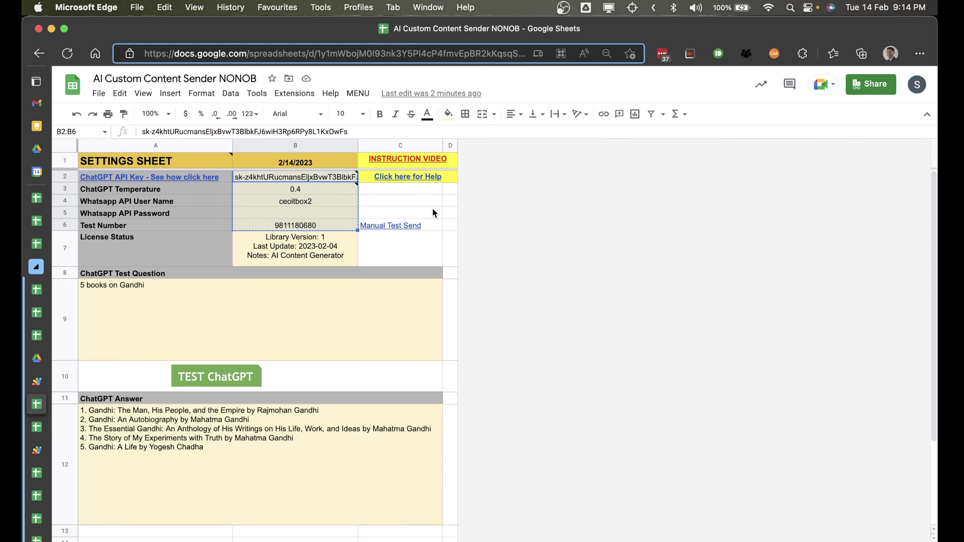
Deselect the ChatGPT settings values on the Settings sheet by clicking an empty area.
{"action": "left_click", "coordinate": [432, 205]}
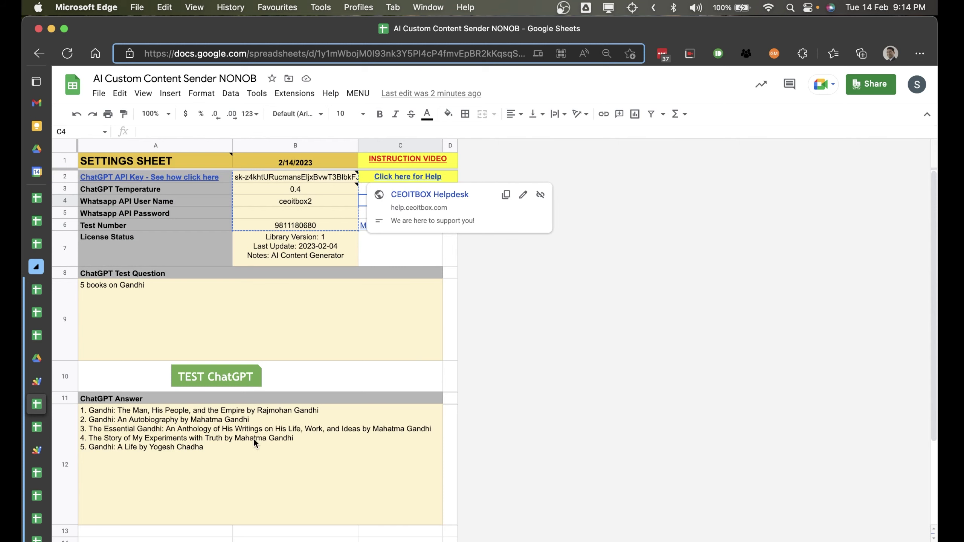
{"action": "key", "text": "alt+Down"}
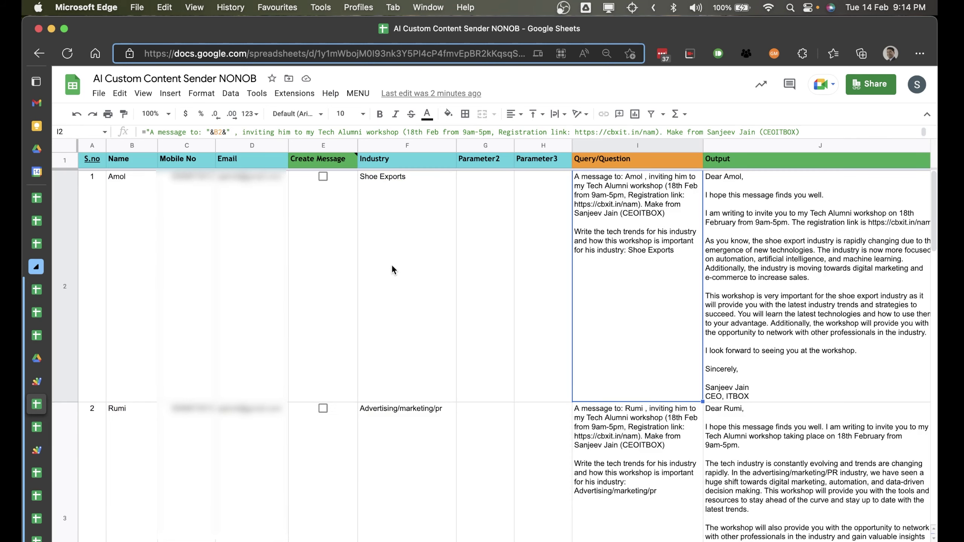
{"action": "left_click", "coordinate": [392, 267]}
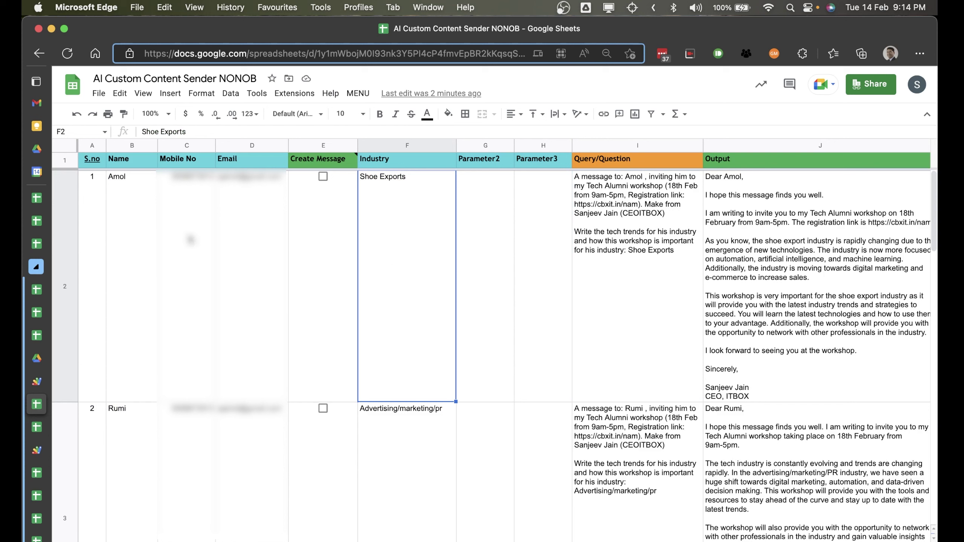
{"action": "left_click", "coordinate": [131, 213]}
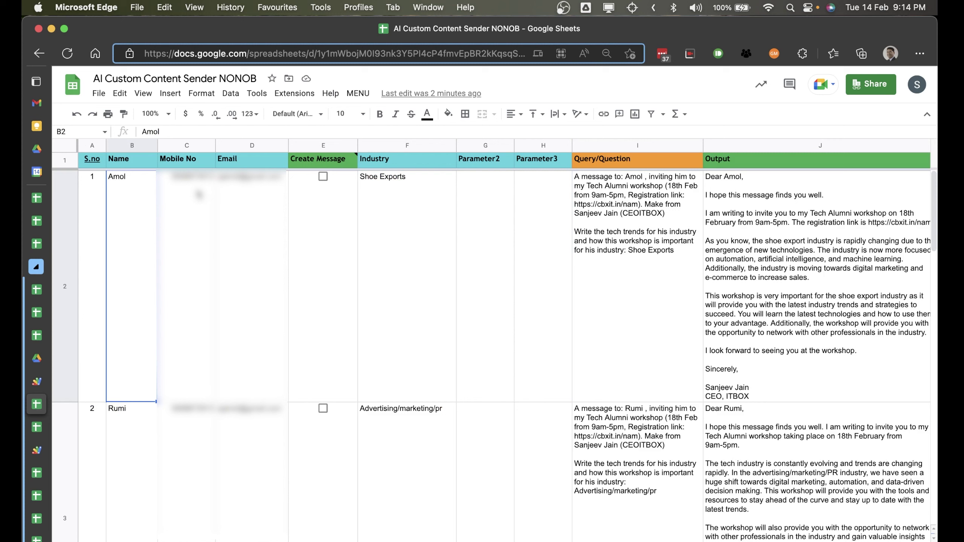
{"action": "left_click", "coordinate": [400, 211]}
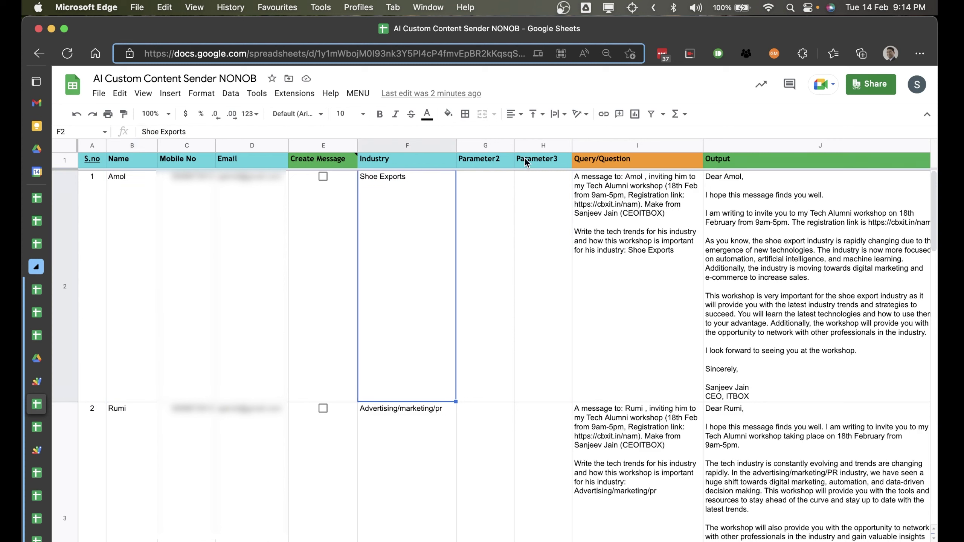
{"action": "left_click", "coordinate": [450, 165]}
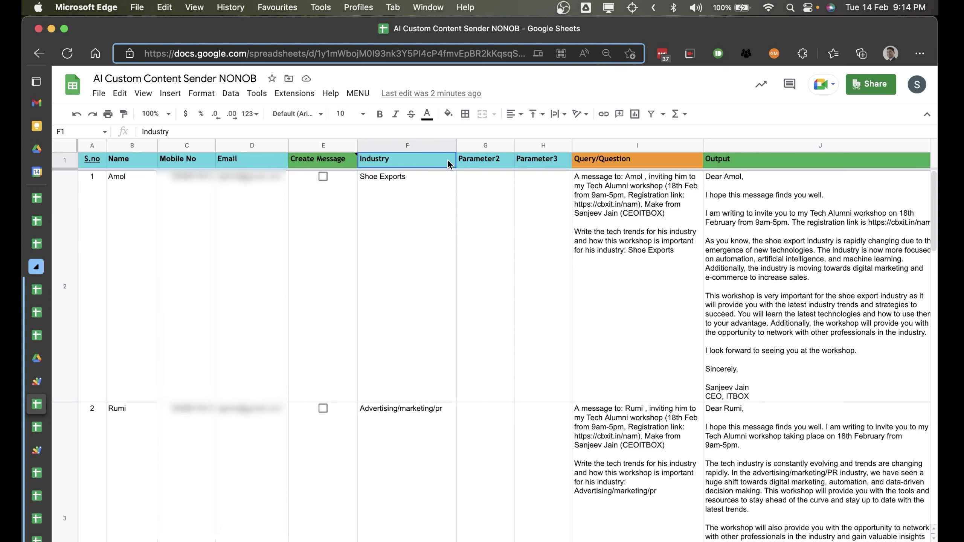
{"action": "left_click", "coordinate": [408, 226]}
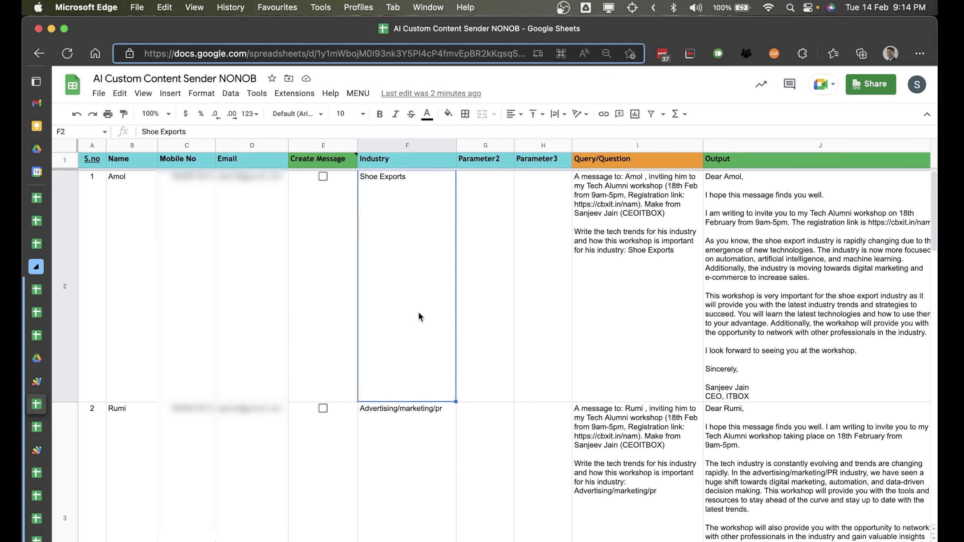
{"action": "scroll", "coordinate": [416, 200], "scroll_direction": "down", "scroll_amount": 1}
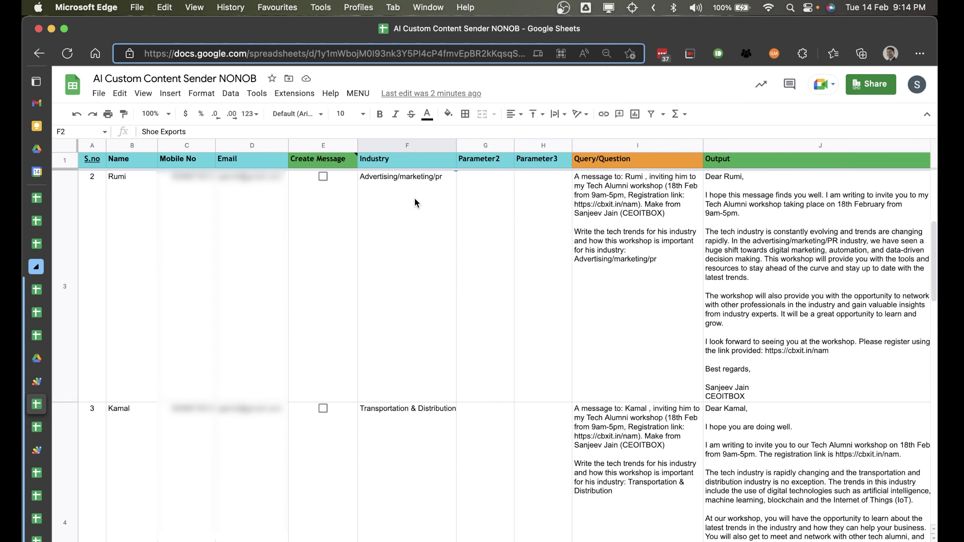
{"action": "left_click", "coordinate": [414, 418]}
{"action": "key", "text": "Down"}
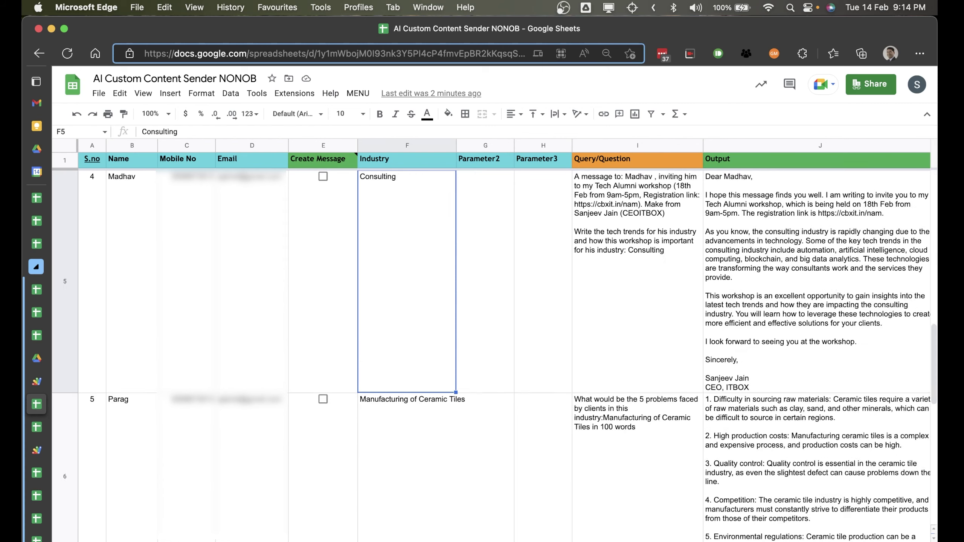
{"action": "key", "text": "Down"}
{"action": "left_click", "coordinate": [397, 368]}
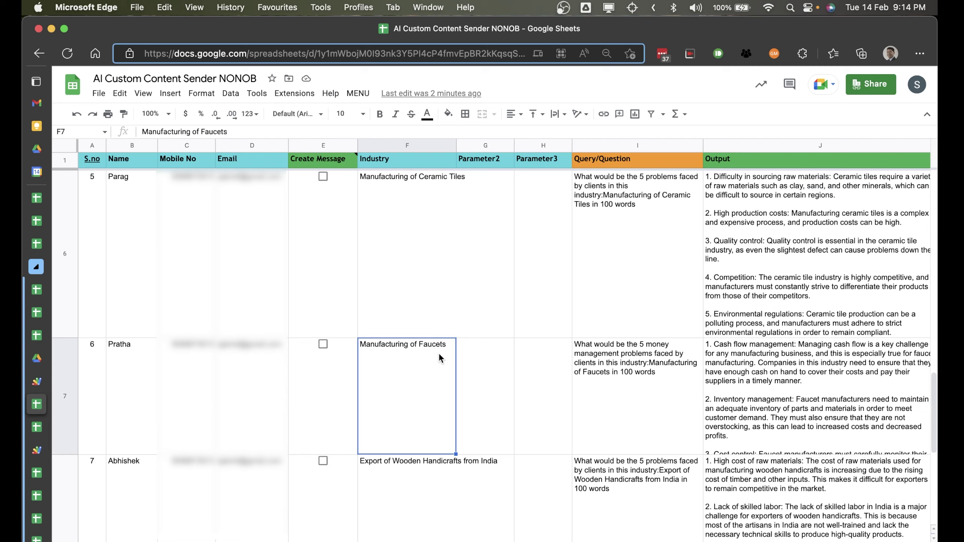
{"action": "scroll", "coordinate": [439, 355], "scroll_direction": "up", "scroll_amount": 10}
{"action": "left_click", "coordinate": [637, 256]}
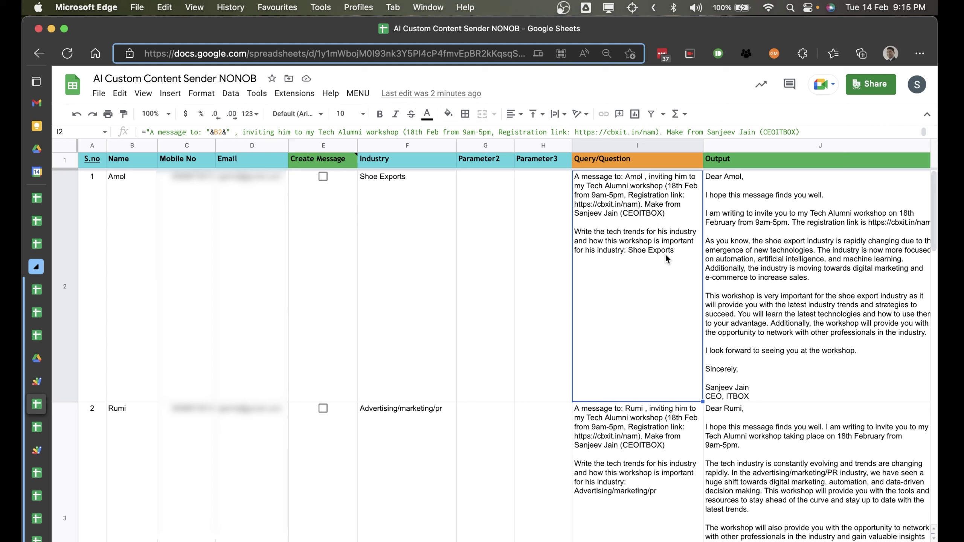
{"action": "scroll", "coordinate": [665, 259], "scroll_direction": "right", "scroll_amount": 4}
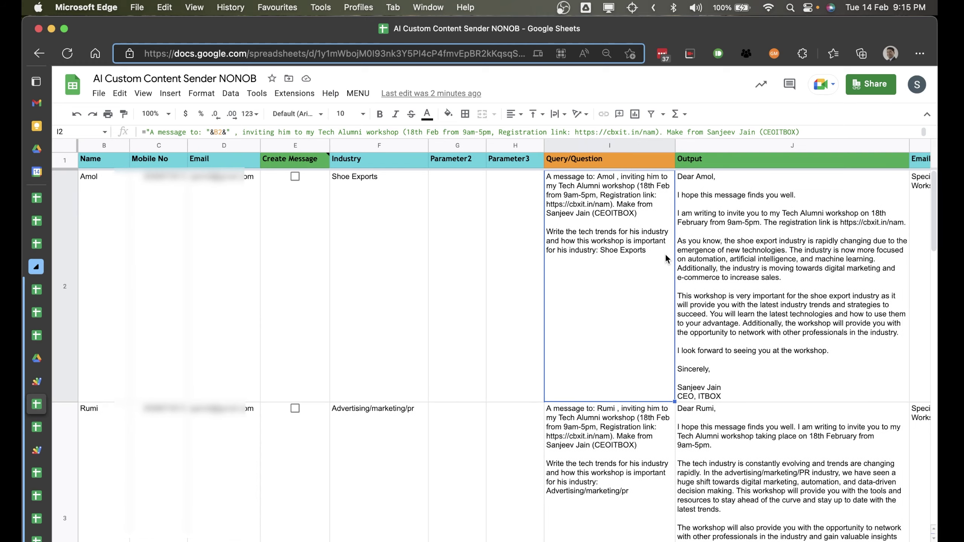
{"action": "left_click", "coordinate": [666, 261]}
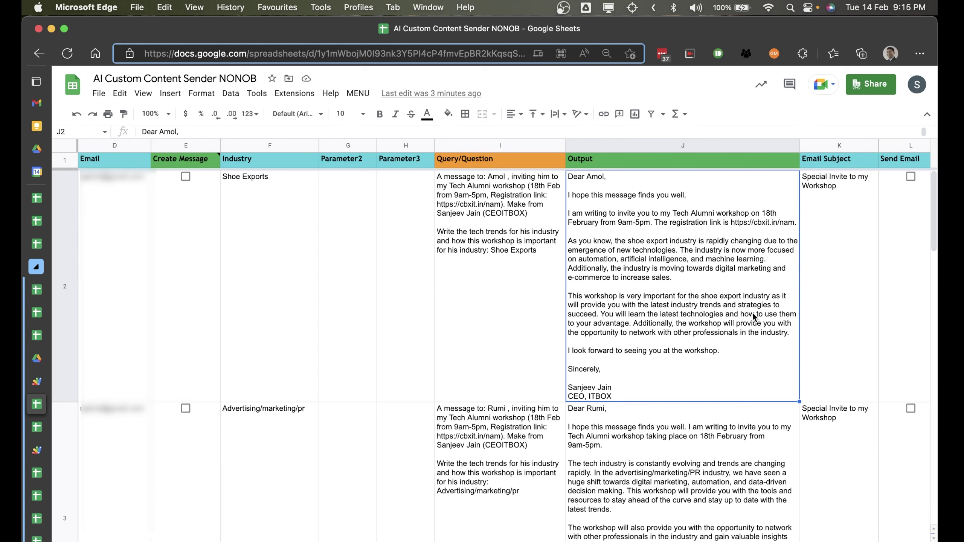
{"action": "key", "text": "Down"}
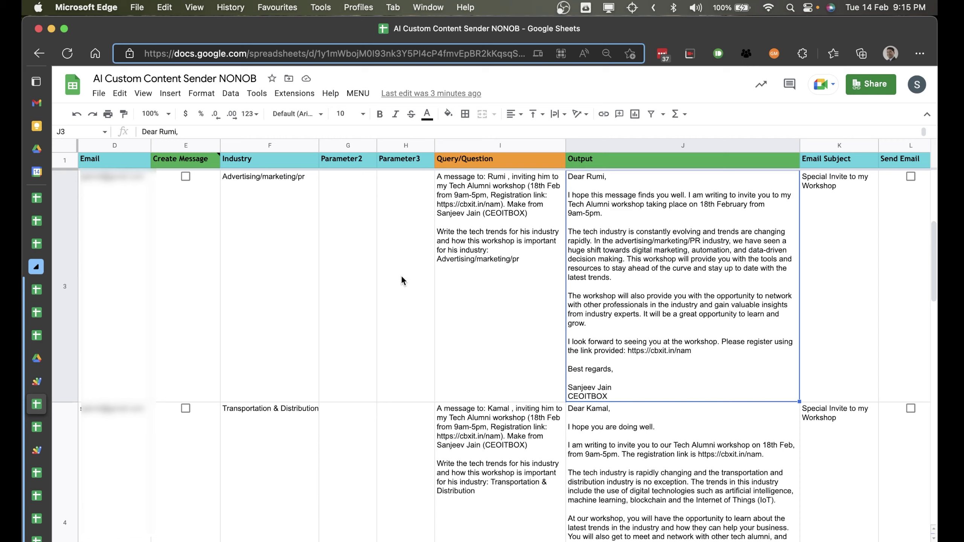
{"action": "left_click", "coordinate": [278, 187]}
{"action": "mouse_move", "coordinate": [696, 259]}
{"action": "left_mouse_down"}
{"action": "mouse_move", "coordinate": [745, 258]}
{"action": "mouse_move", "coordinate": [630, 262]}
{"action": "left_mouse_up"}
{"action": "key", "text": "Down"}
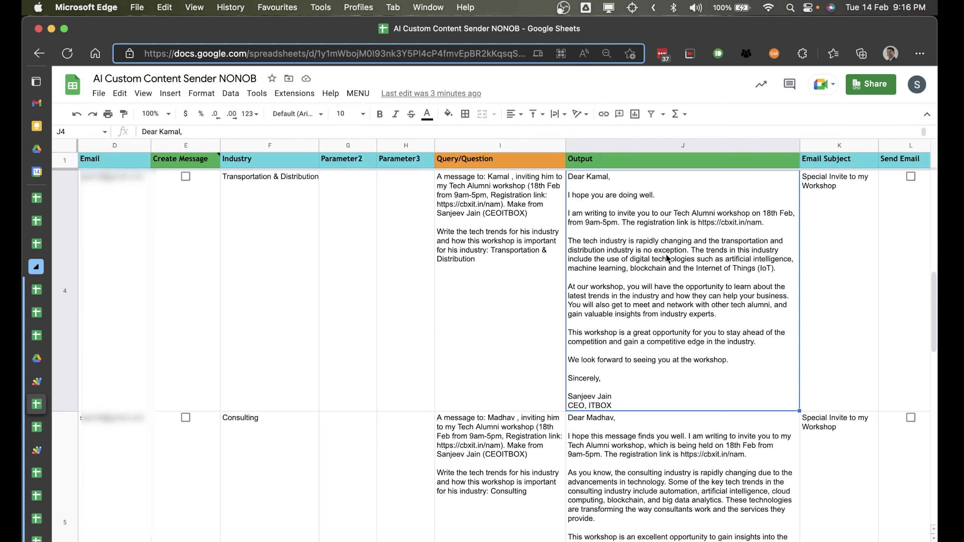
{"action": "mouse_move", "coordinate": [758, 251]}
{"action": "left_mouse_down"}
{"action": "mouse_move", "coordinate": [649, 250]}
{"action": "mouse_move", "coordinate": [697, 257]}
{"action": "left_mouse_up"}
{"action": "key", "text": "Down"}
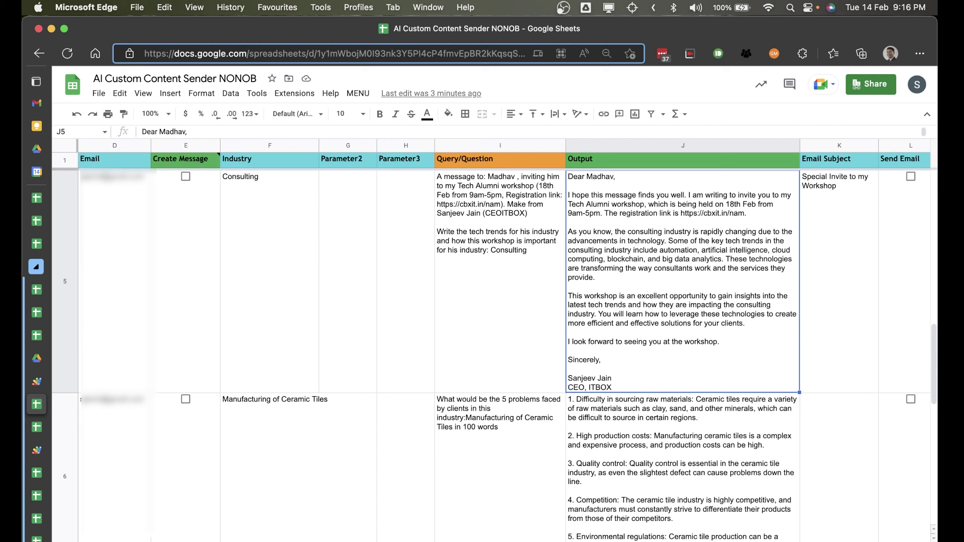
{"action": "key", "text": "Down"}
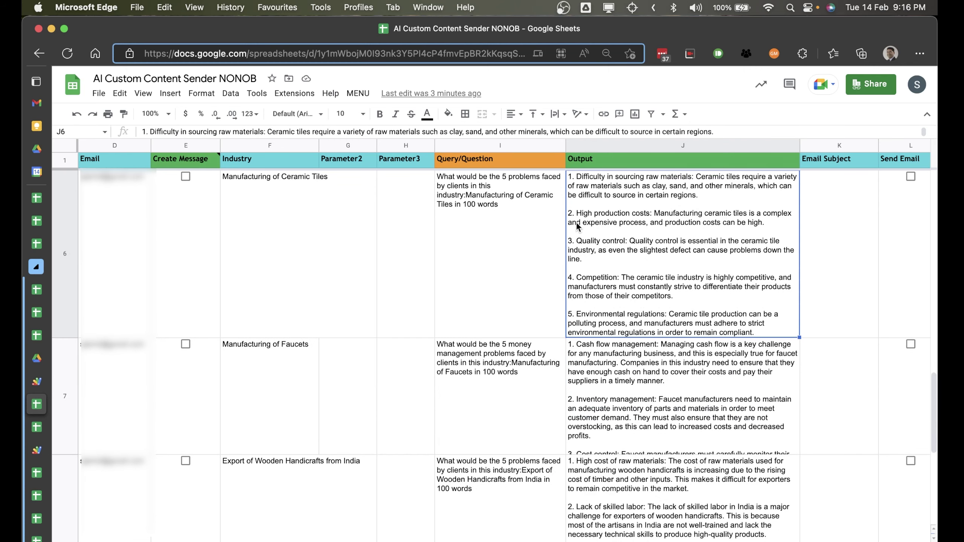
{"action": "key", "text": "Left"}
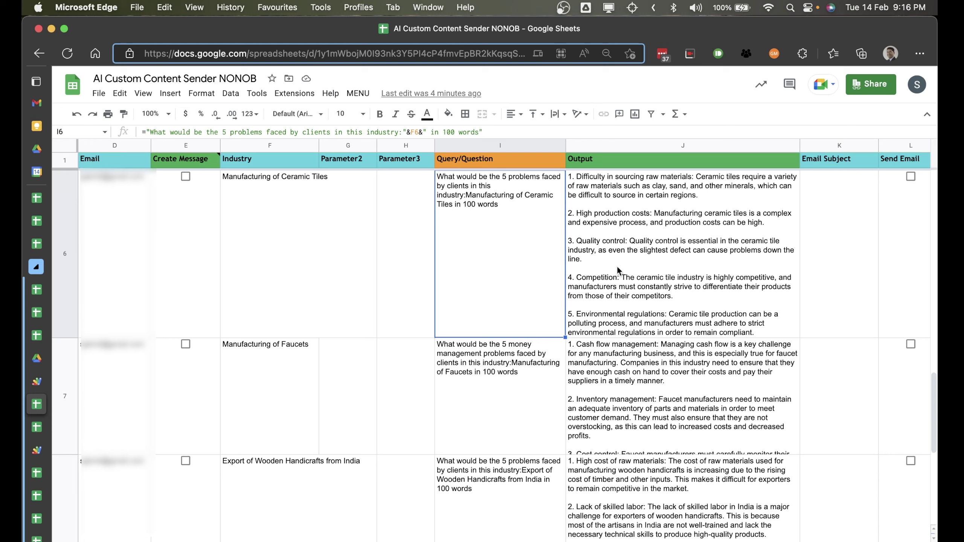
{"action": "left_click", "coordinate": [588, 352]}
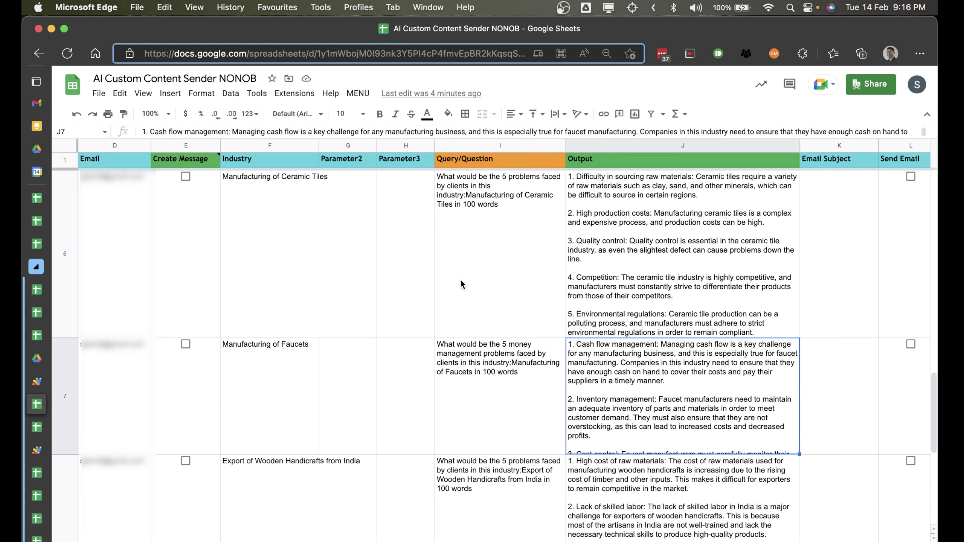
Rename the Parameter2 heading in G1 to State.
{"action": "left_click", "coordinate": [339, 162]}
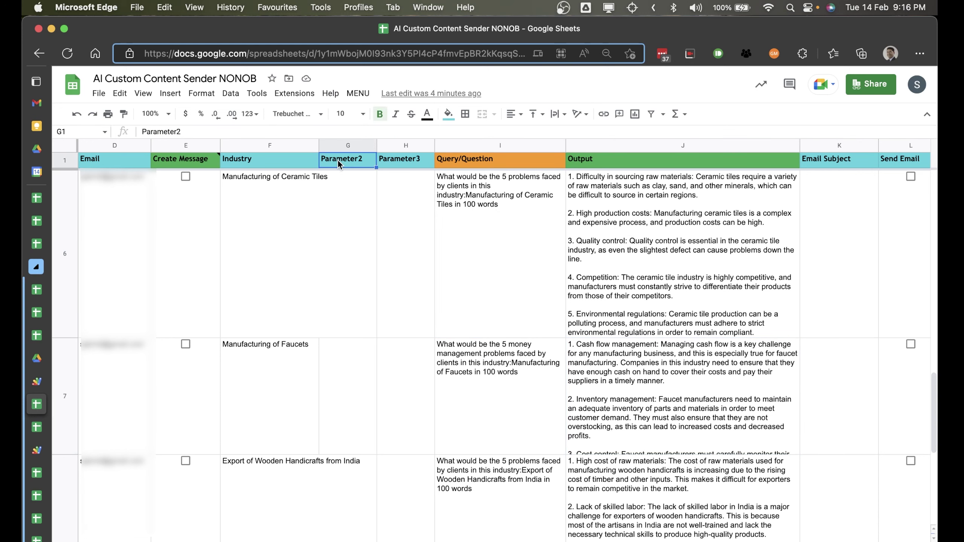
{"action": "scroll", "coordinate": [337, 160], "scroll_direction": "up", "scroll_amount": 10}
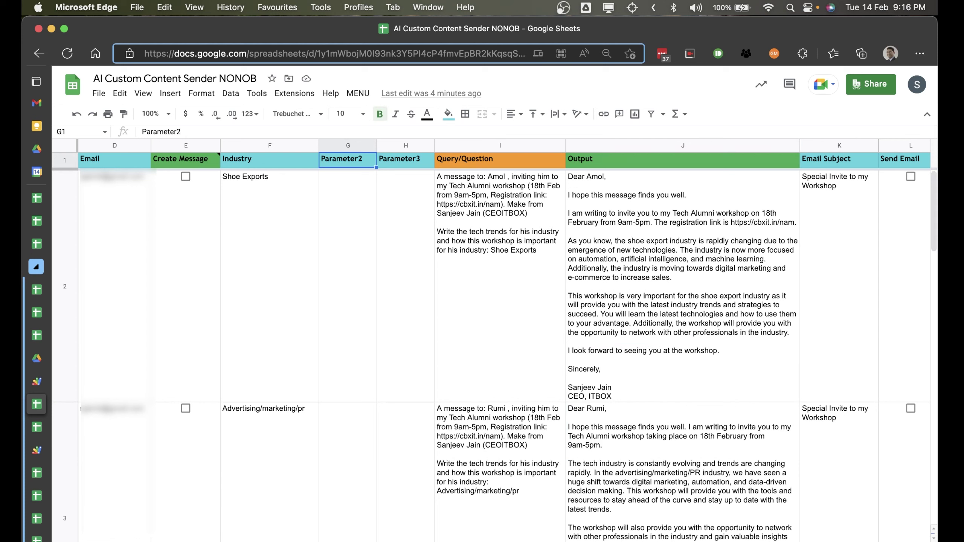
{"action": "type", "text": "State"}
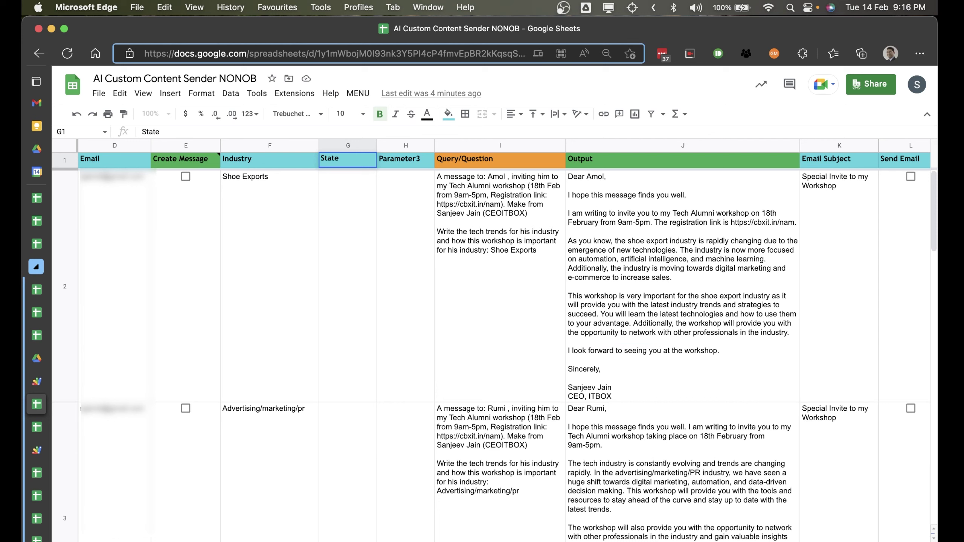
{"action": "left_click", "coordinate": [348, 146]}
{"action": "left_click", "coordinate": [347, 159]}
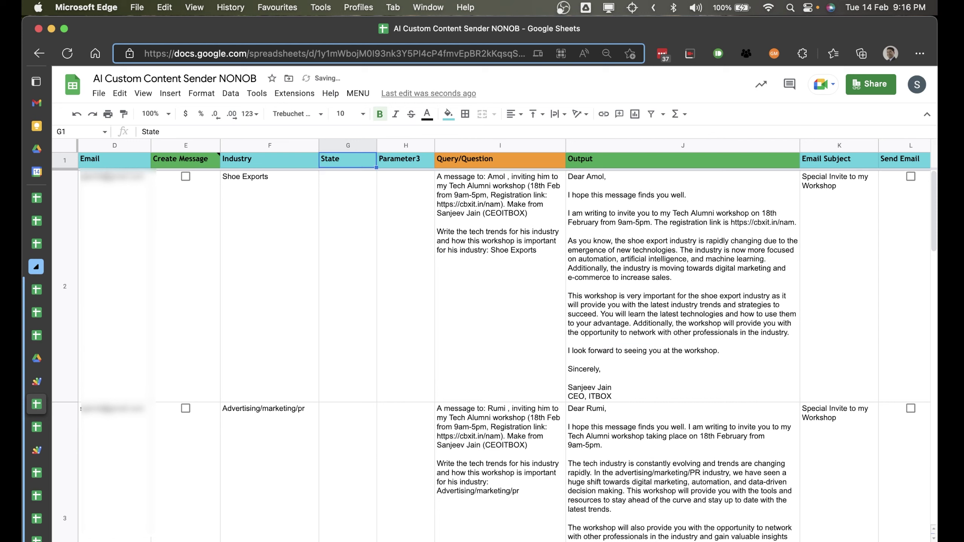
{"action": "left_click", "coordinate": [405, 159]}
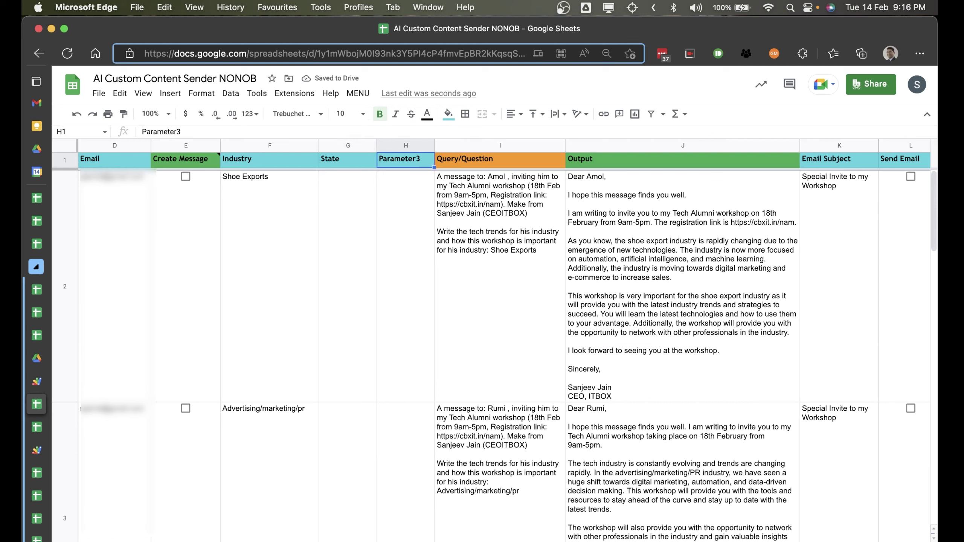
Enter Rajasthan in G2 as the Shoe Exports row's state.
{"action": "left_click", "coordinate": [347, 284]}
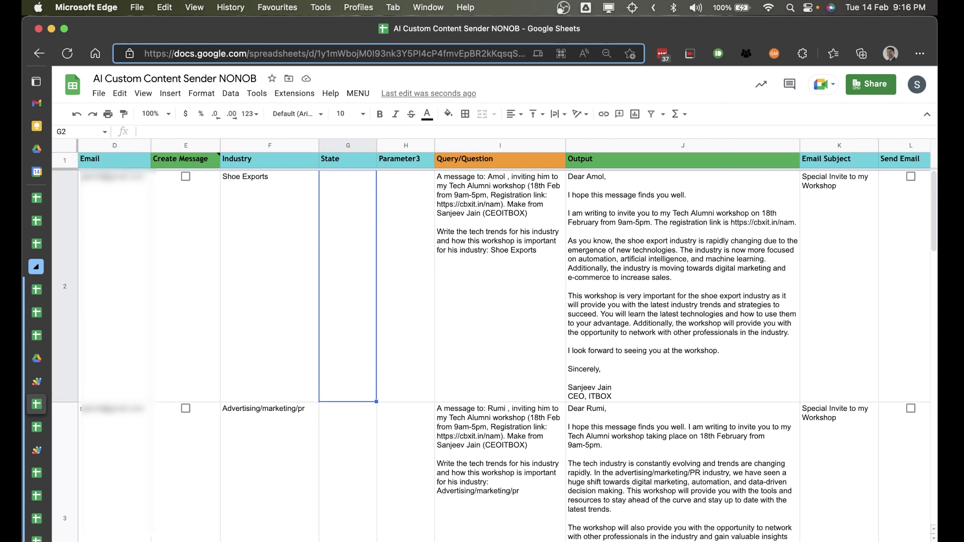
{"action": "type", "text": "Rajasthan"}
{"action": "key", "text": "Return"}
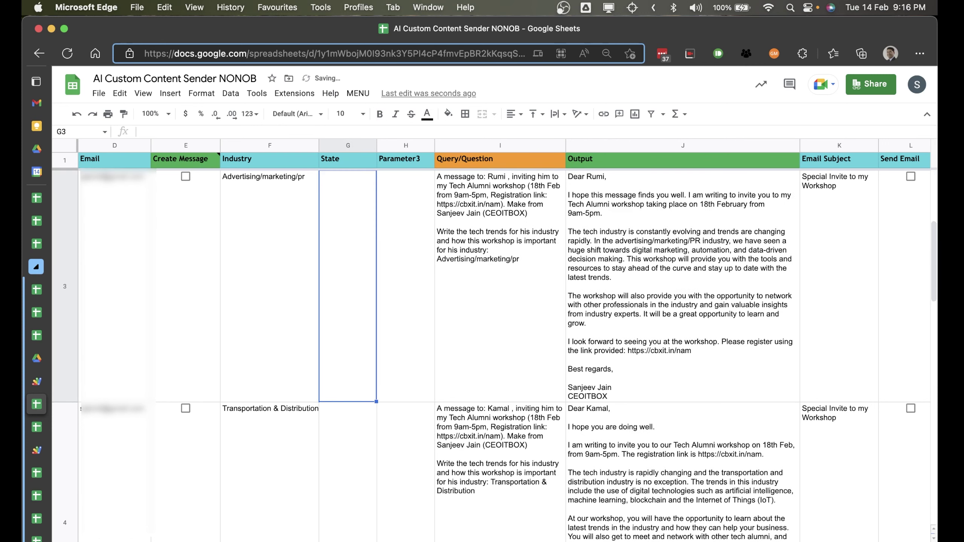
{"action": "key", "text": "Up"}
{"action": "left_click", "coordinate": [500, 285]}
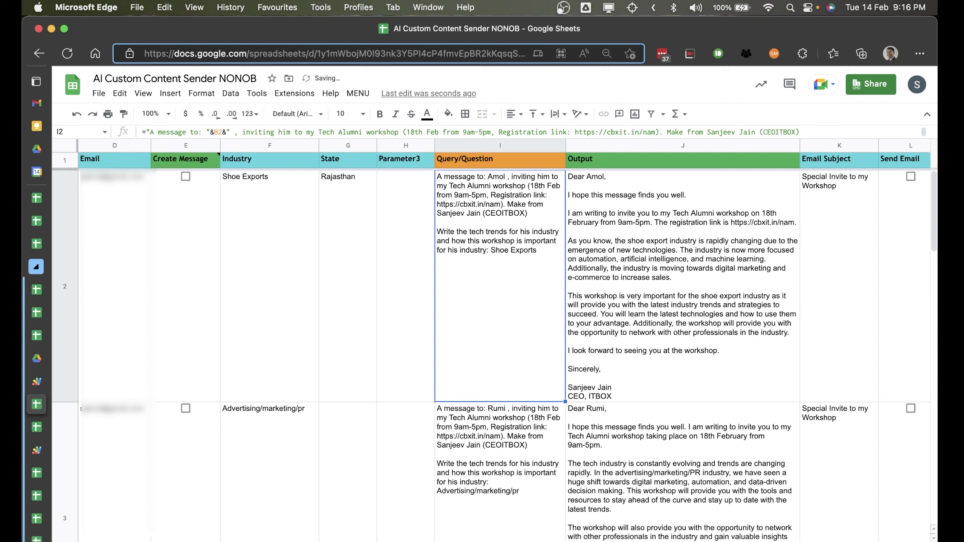
Add " is from "&G2 to the I2 query formula so the prompt reads 'who is from Rajasthan'.
{"action": "left_click", "coordinate": [223, 131]}
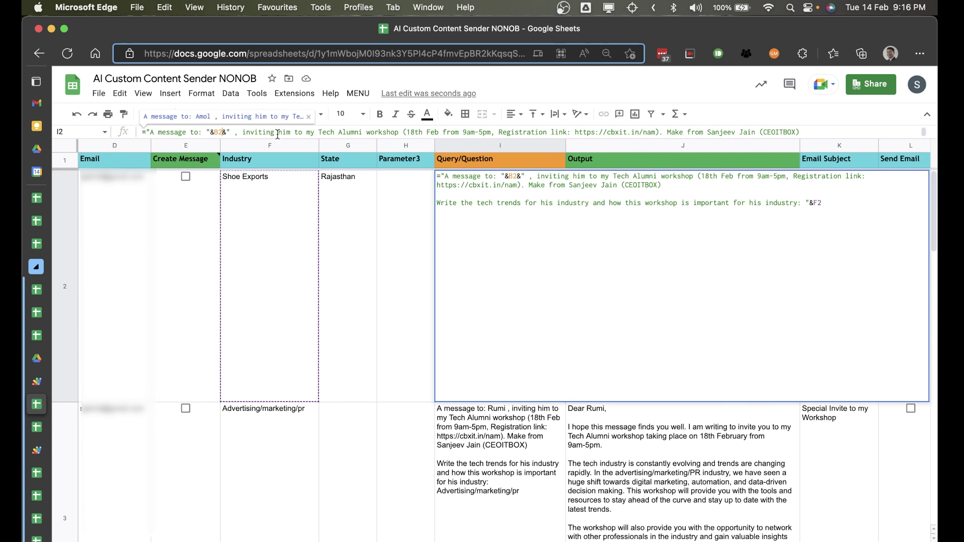
{"action": "type", "text": "&\" &"}
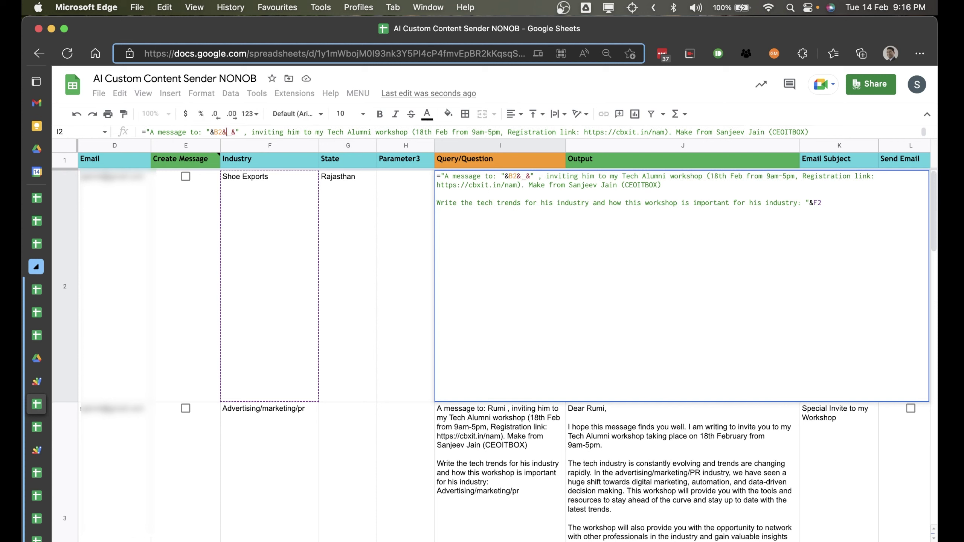
{"action": "type", "text": "\""}
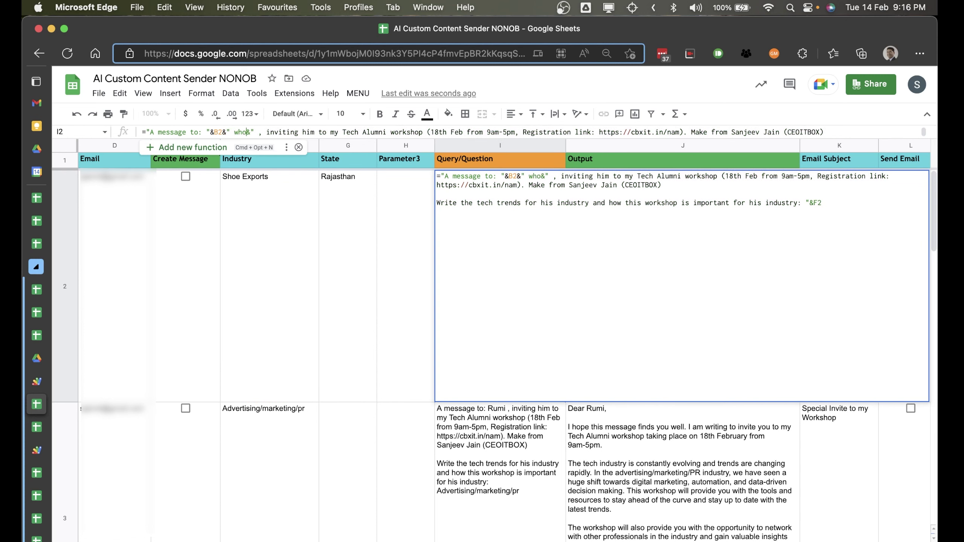
{"action": "type", "text": "is from"}
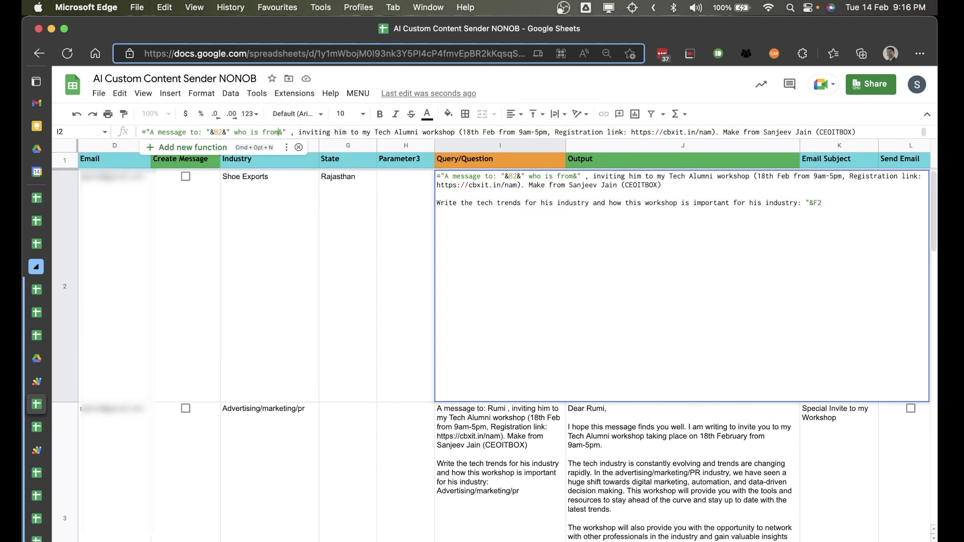
{"action": "type", "text": " \""}
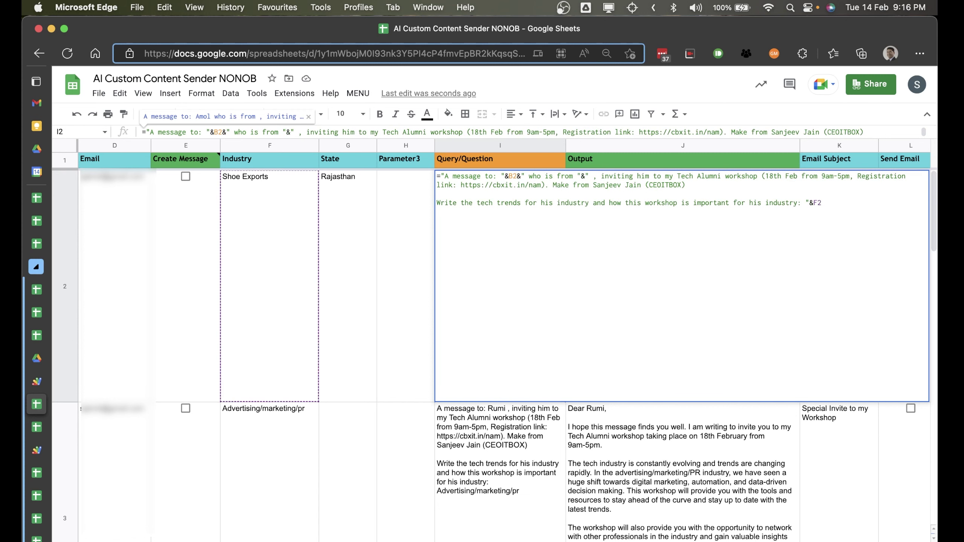
{"action": "type", "text": "&"}
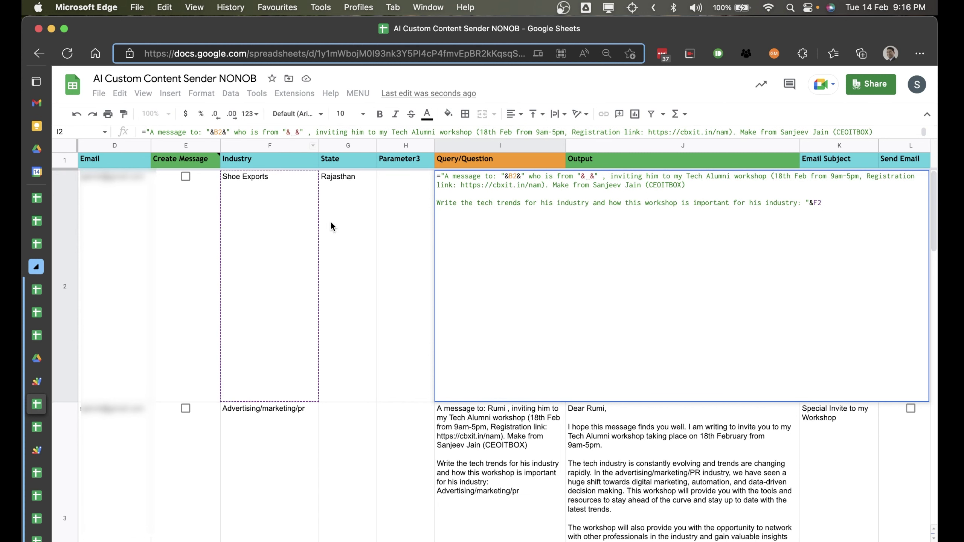
{"action": "left_click", "coordinate": [333, 224]}
{"action": "key", "text": "Return"}
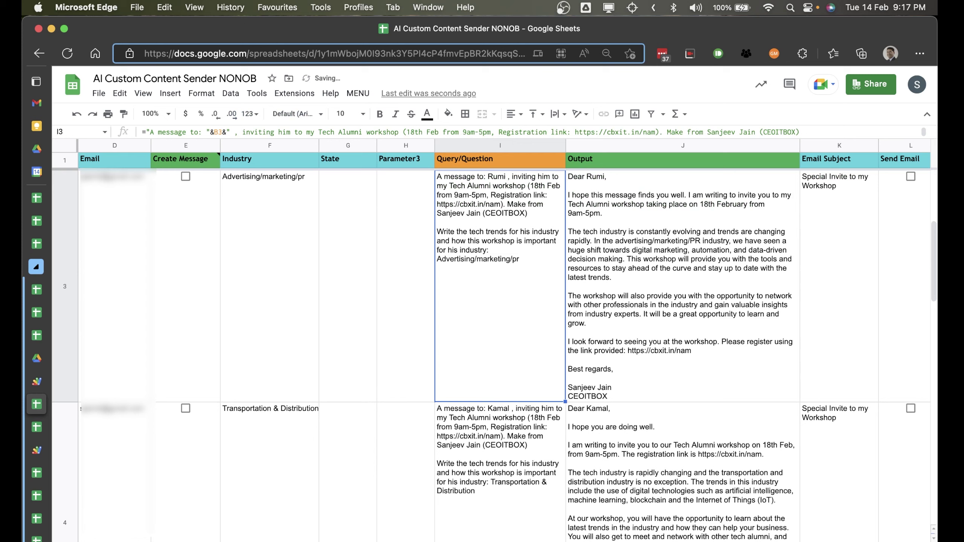
{"action": "key", "text": "Up"}
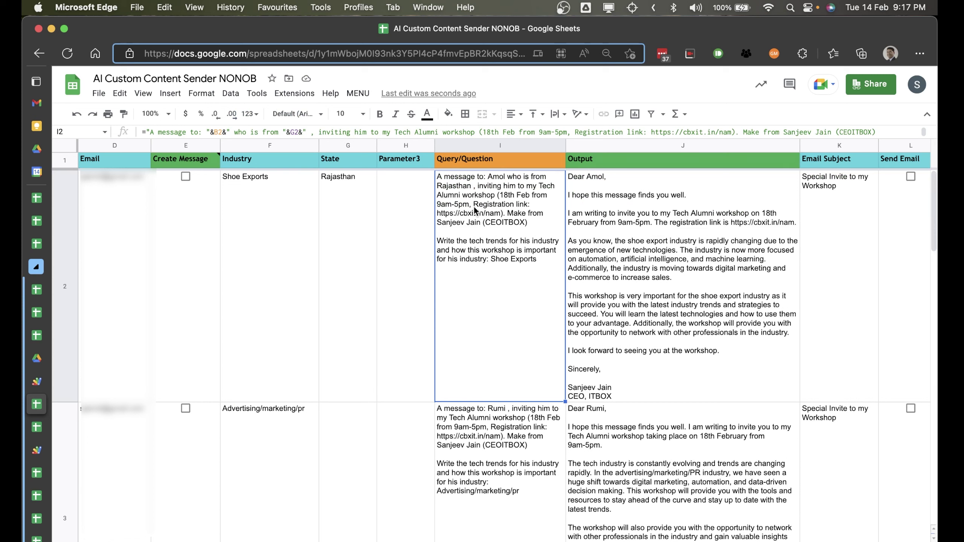
{"action": "scroll", "coordinate": [306, 209], "scroll_direction": "left", "scroll_amount": 5}
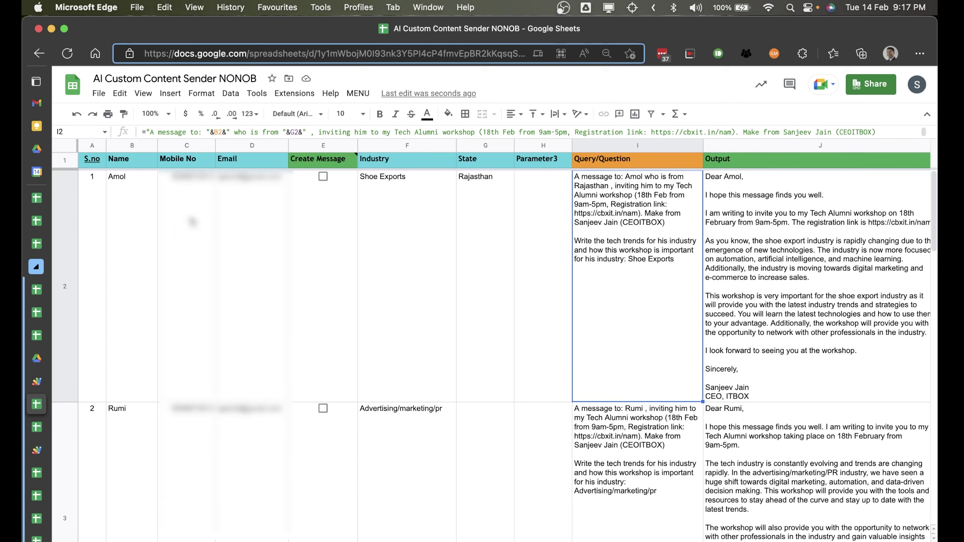
Tick the Create Message checkboxes for rows 2 and 3.
{"action": "left_click", "coordinate": [306, 209]}
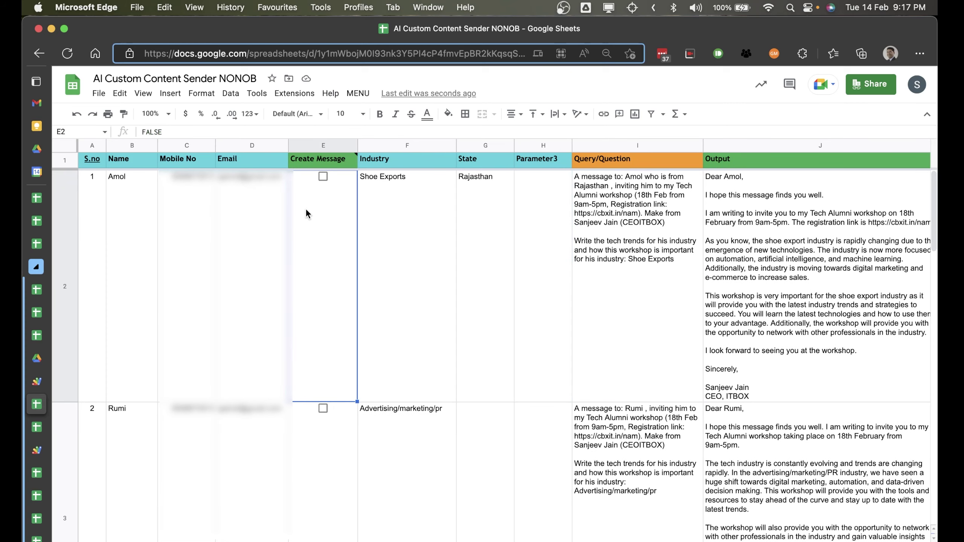
{"action": "left_click", "coordinate": [323, 176]}
{"action": "left_click", "coordinate": [323, 410]}
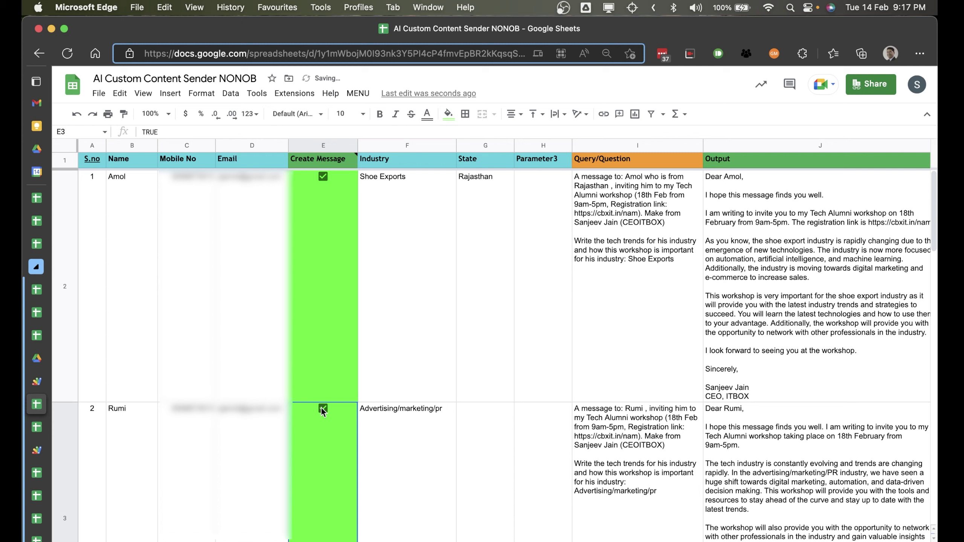
Clear the old outputs in J2:J3.
{"action": "left_click", "coordinate": [728, 299]}
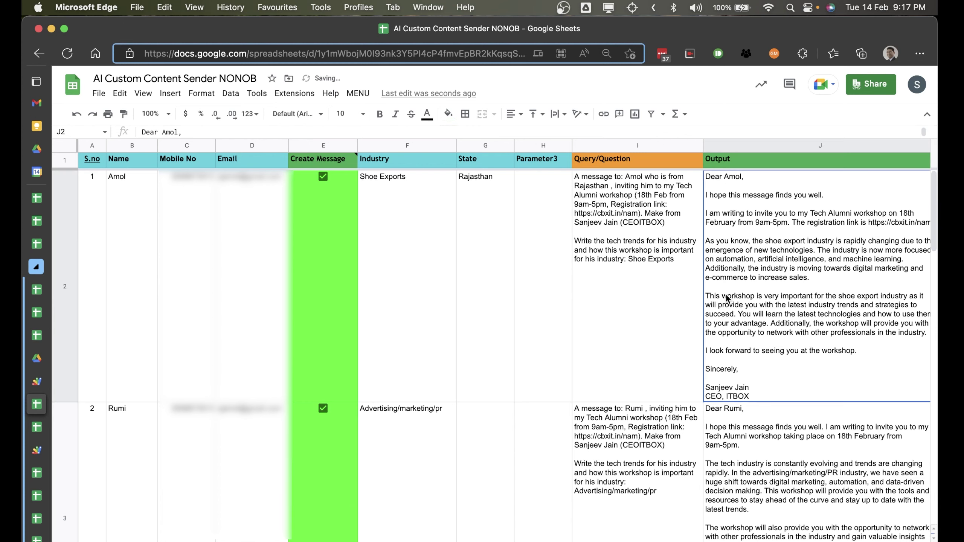
{"action": "scroll", "coordinate": [728, 298], "scroll_direction": "right", "scroll_amount": 3}
{"action": "key", "text": "shift+Down"}
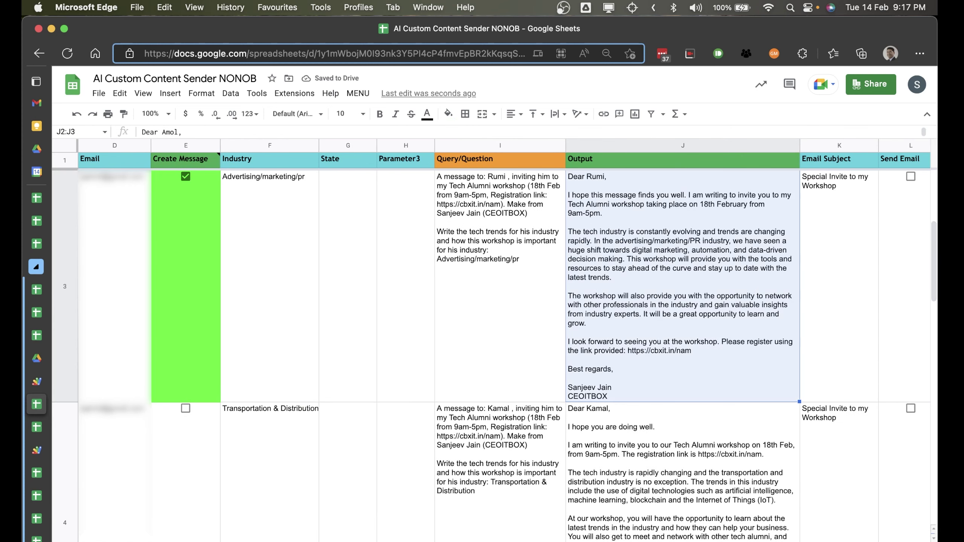
{"action": "key", "text": "Delete"}
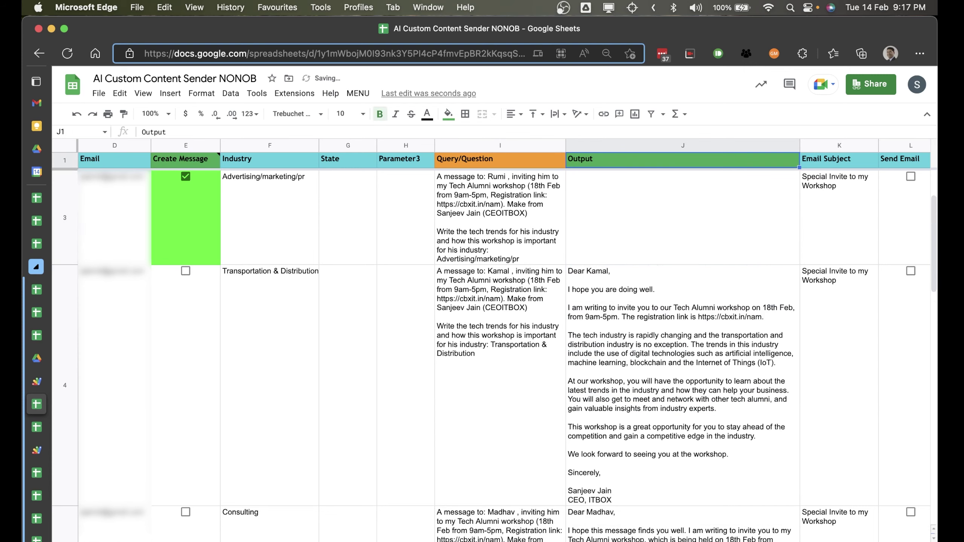
Set the industries to Sports Equipment in F2 and Leather Garments in F3.
{"action": "key", "text": "Up"}
{"action": "key", "text": "Left"}
{"action": "key", "text": "Left"}
{"action": "key", "text": "Left"}
{"action": "key", "text": "Left"}
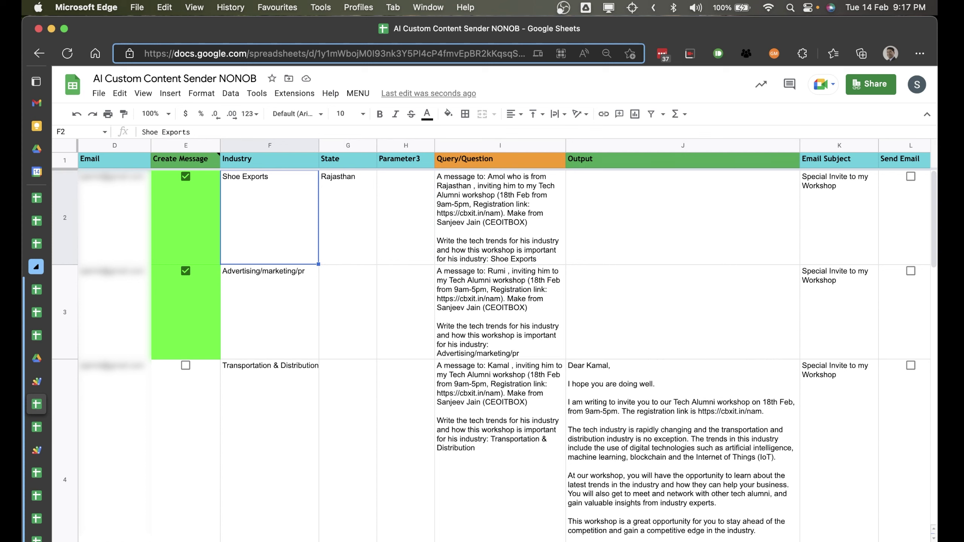
{"action": "type", "text": "Sports "}
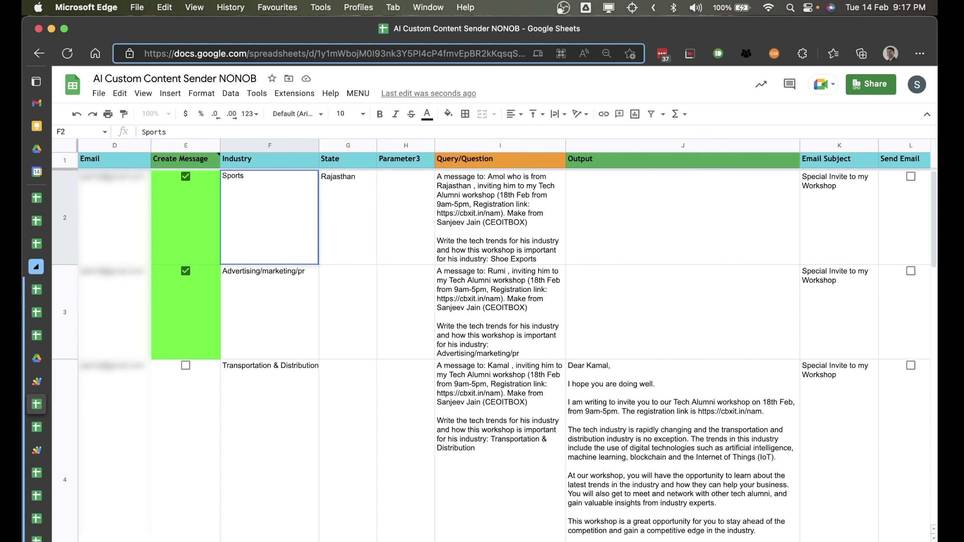
{"action": "type", "text": "Equipment"}
{"action": "key", "text": "Return"}
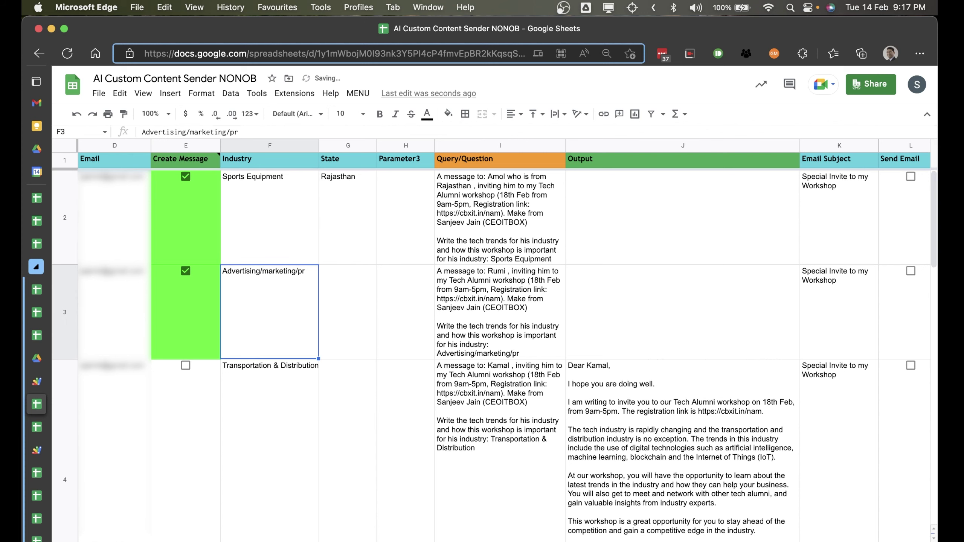
{"action": "type", "text": "Leat"}
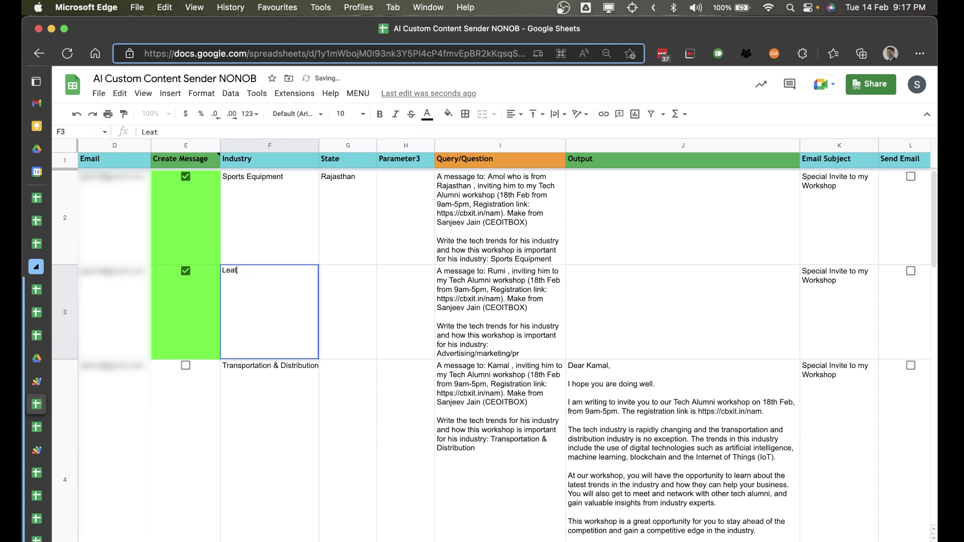
{"action": "type", "text": "her Garments"}
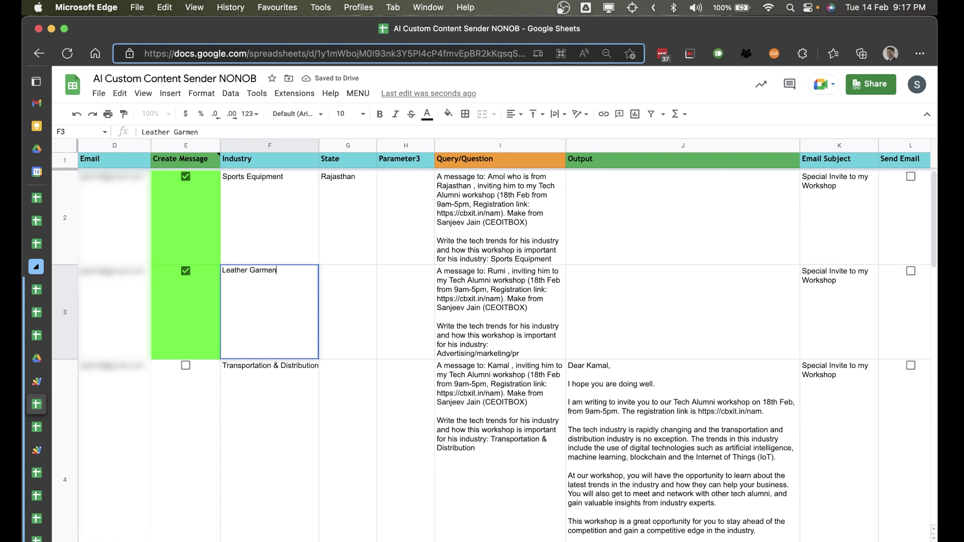
{"action": "key", "text": "Return"}
{"action": "key", "text": "Up"}
{"action": "key", "text": "Up"}
{"action": "key", "text": "Up"}
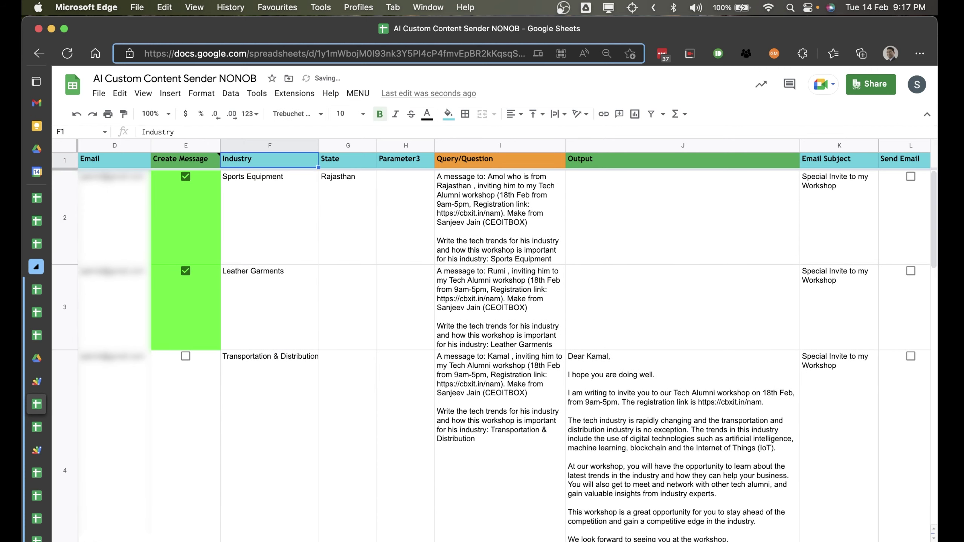
{"action": "key", "text": "Down"}
{"action": "key", "text": "Down"}
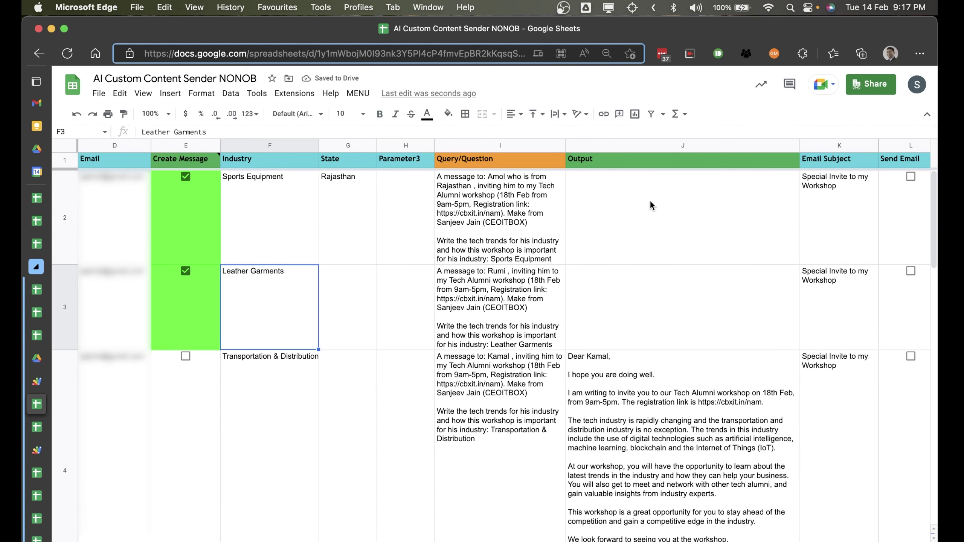
Run MENU > Write Messages, then check row 2's query, still-empty output and contact cells.
{"action": "left_click", "coordinate": [358, 93]}
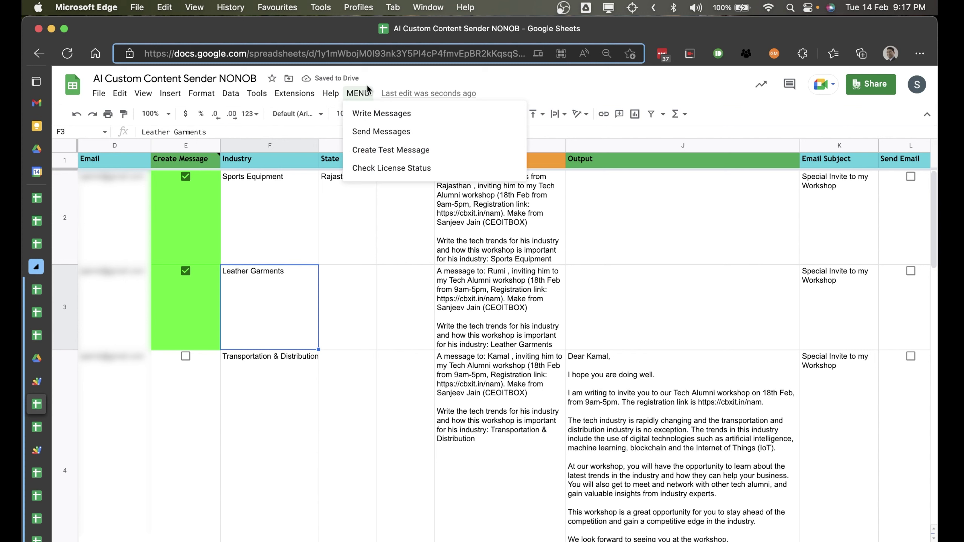
{"action": "left_click", "coordinate": [368, 113]}
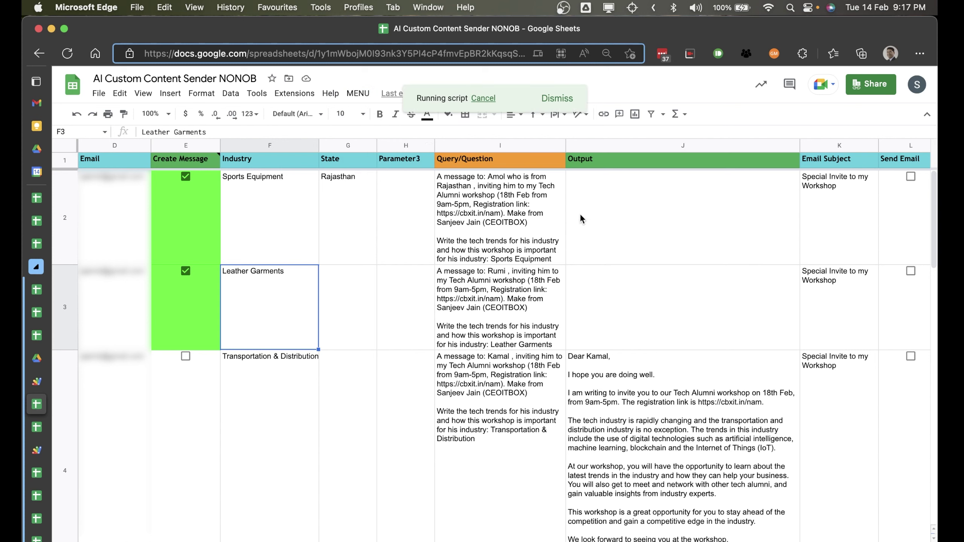
{"action": "left_click", "coordinate": [542, 215]}
{"action": "key", "text": "Right"}
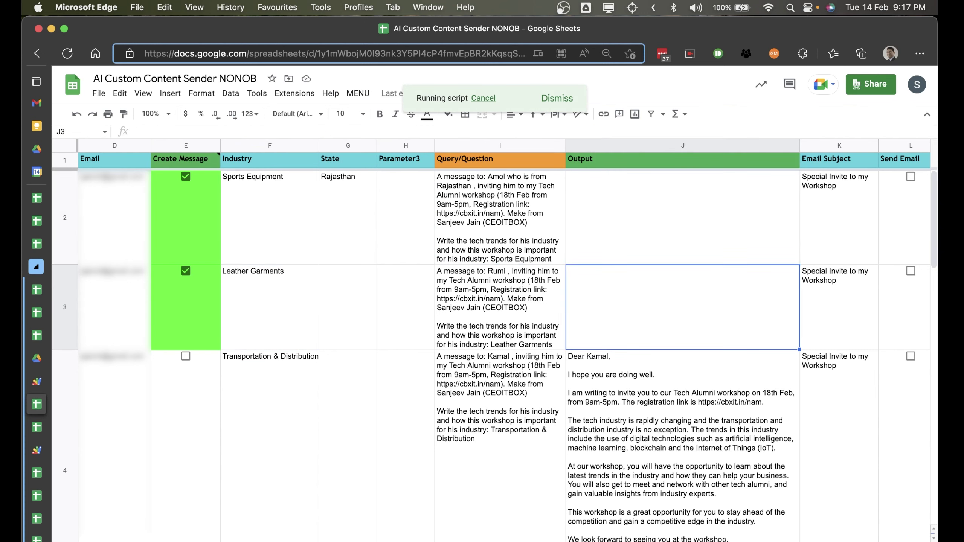
{"action": "key", "text": "Right"}
{"action": "key", "text": "Right"}
{"action": "key", "text": "Right"}
{"action": "key", "text": "Right"}
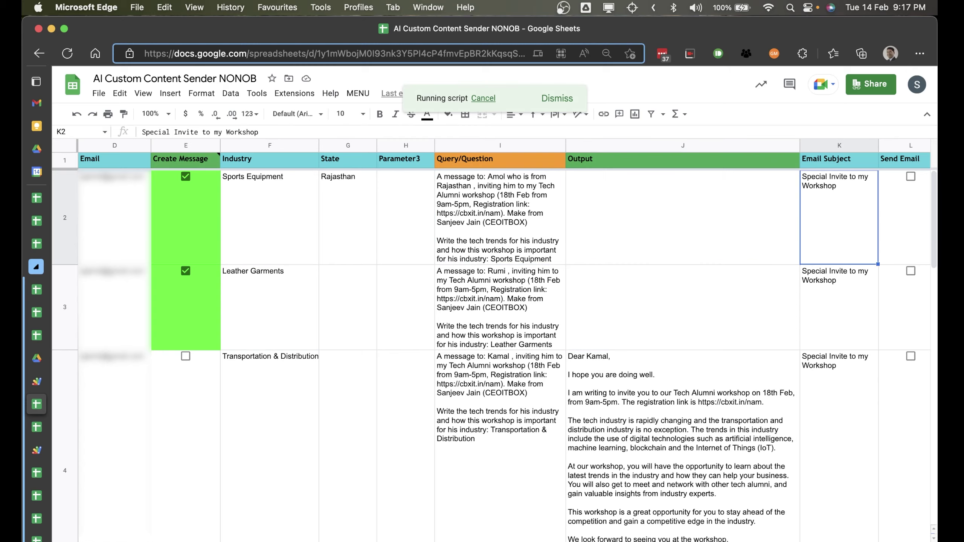
{"action": "key", "text": "Left"}
{"action": "key", "text": "Left"}
{"action": "key", "text": "Left"}
{"action": "key", "text": "Left"}
{"action": "key", "text": "Left"}
{"action": "key", "text": "Left"}
{"action": "key", "text": "Left"}
{"action": "key", "text": "Left"}
{"action": "key", "text": "Left"}
{"action": "key", "text": "Left"}
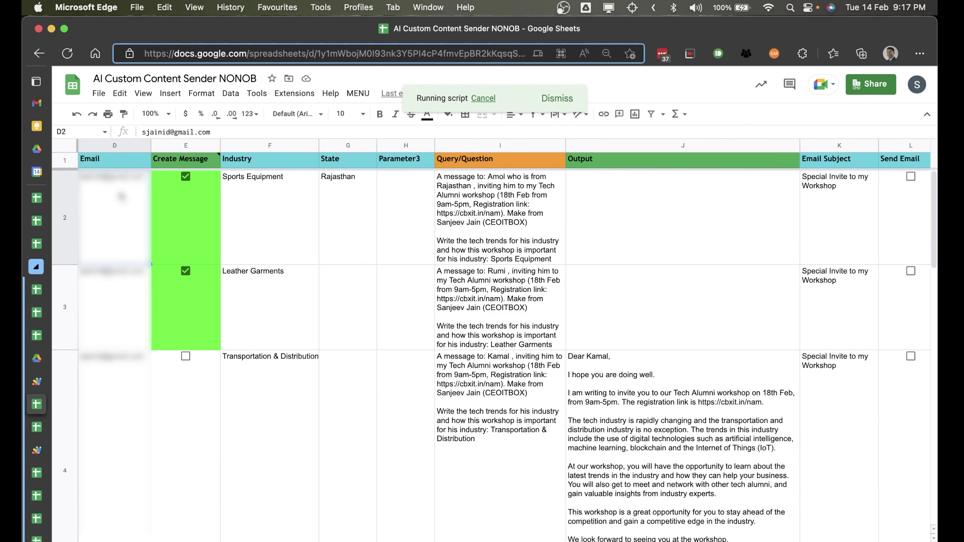
{"action": "key", "text": "Left"}
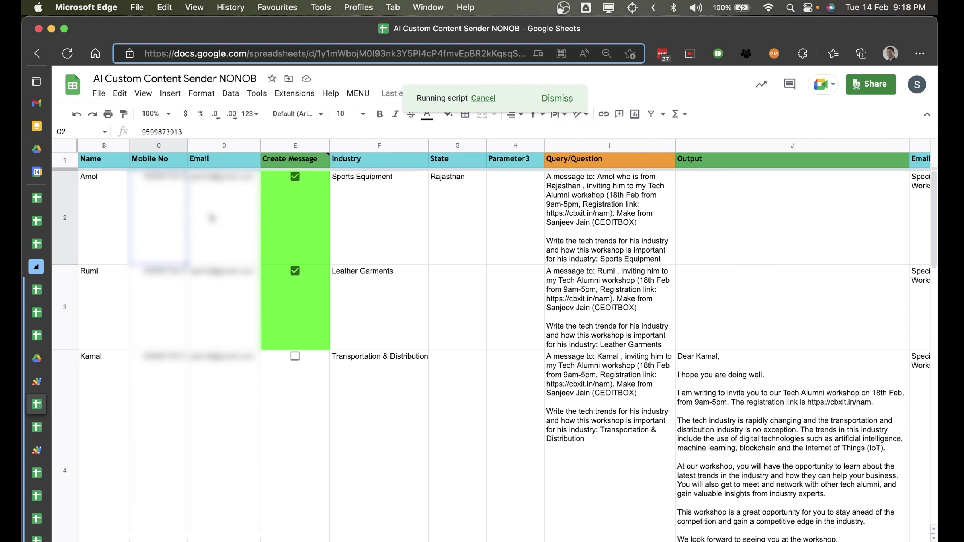
{"action": "left_click", "coordinate": [211, 218]}
{"action": "scroll", "coordinate": [211, 218], "scroll_direction": "right", "scroll_amount": 10}
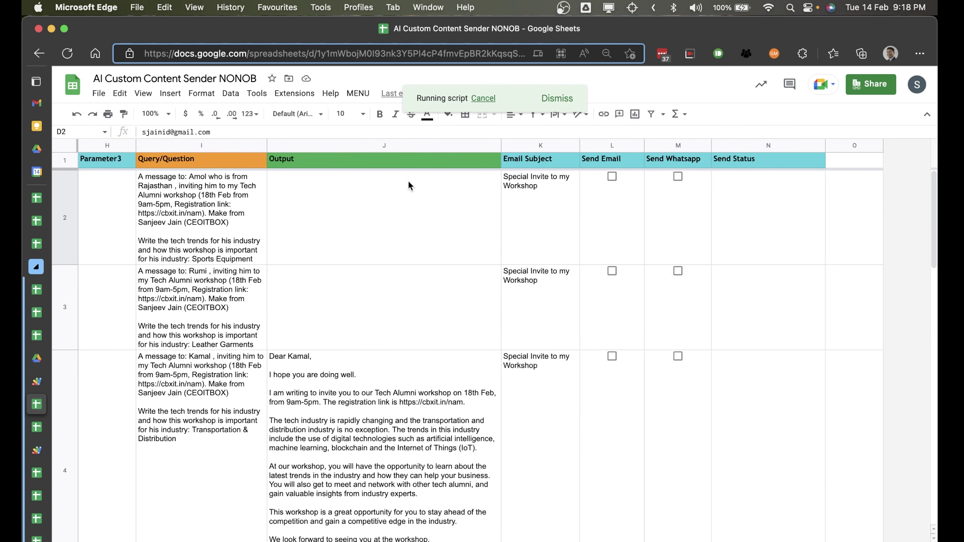
Tick the email and WhatsApp send boxes for rows 2 and 3.
{"action": "left_click", "coordinate": [612, 177]}
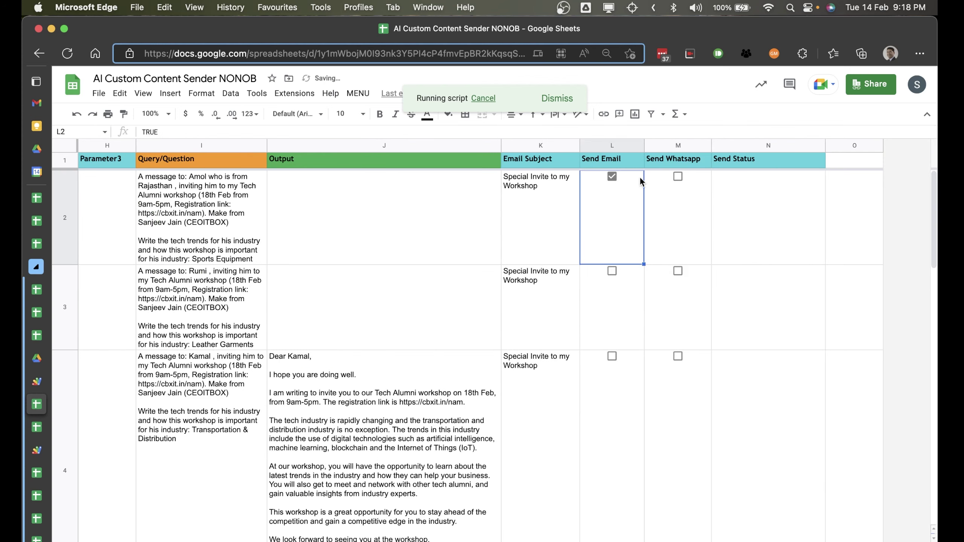
{"action": "left_click", "coordinate": [678, 177]}
{"action": "left_click", "coordinate": [612, 272]}
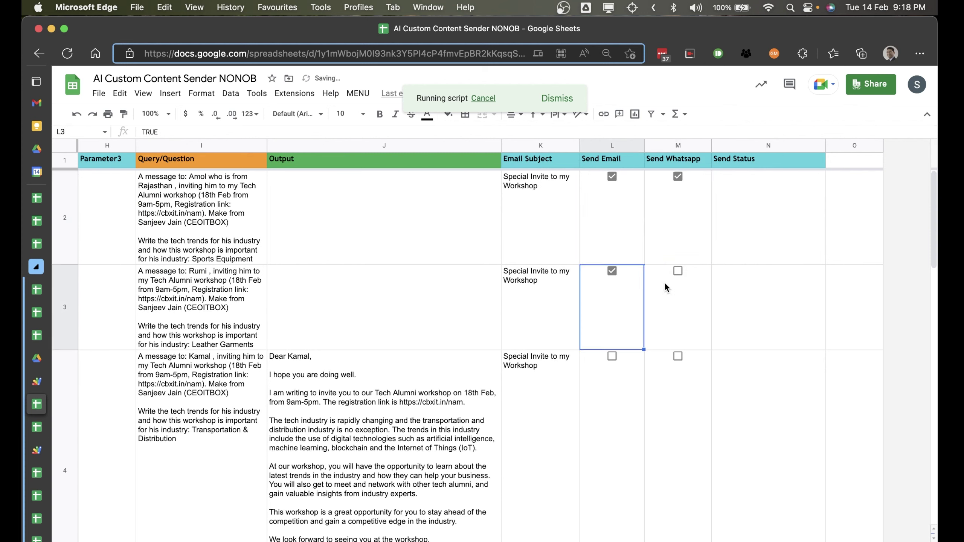
{"action": "left_click", "coordinate": [678, 272]}
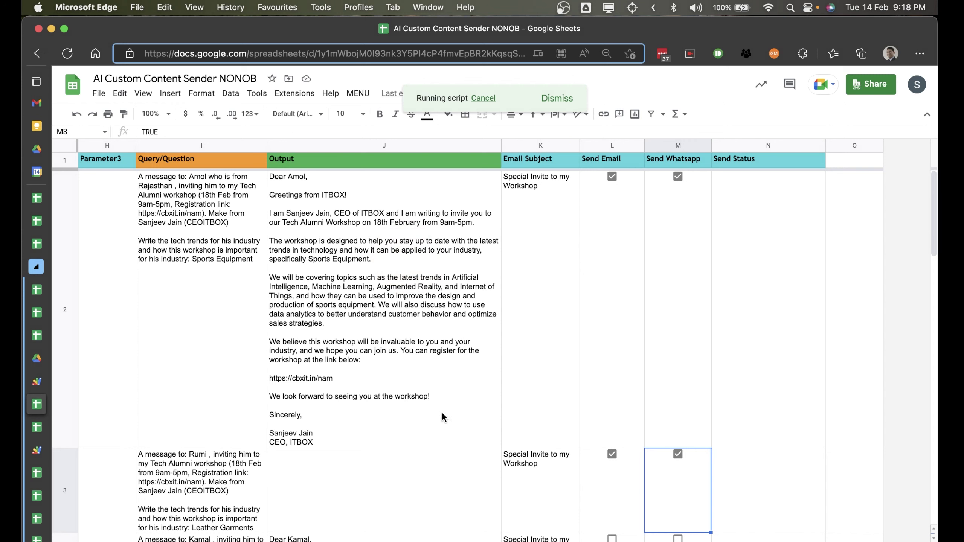
Check the row 3 output, then run MENU > Send Messages.
{"action": "scroll", "coordinate": [432, 425], "scroll_direction": "down", "scroll_amount": 2}
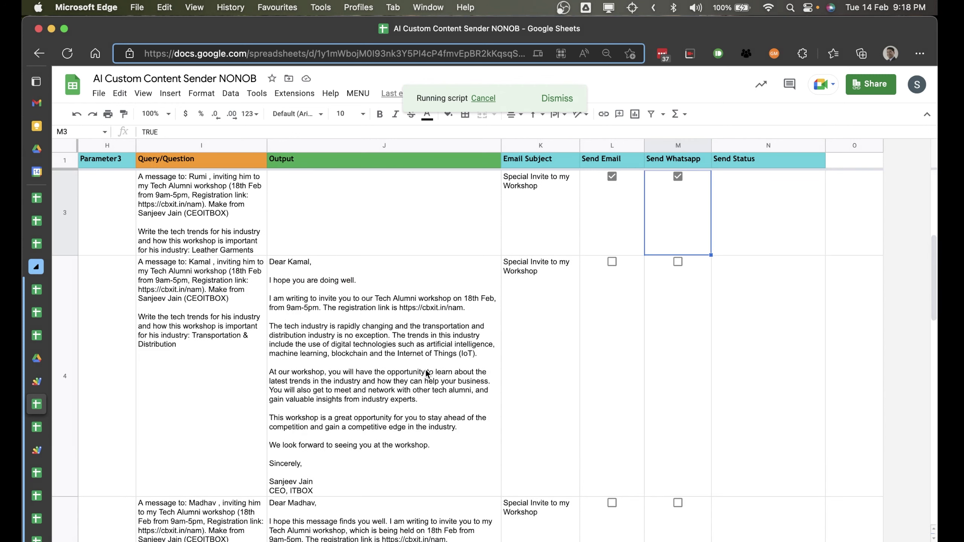
{"action": "left_click", "coordinate": [434, 247]}
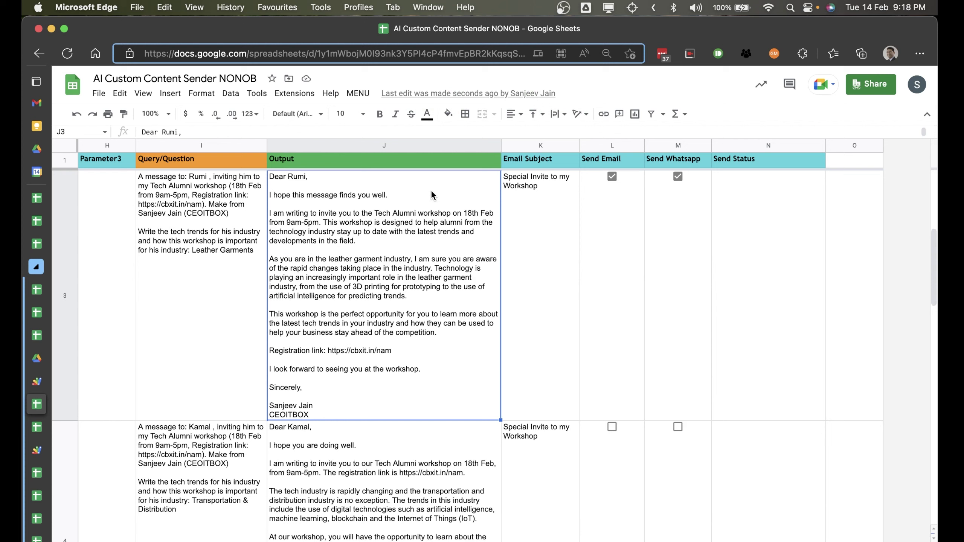
{"action": "scroll", "coordinate": [431, 189], "scroll_direction": "up", "scroll_amount": 2}
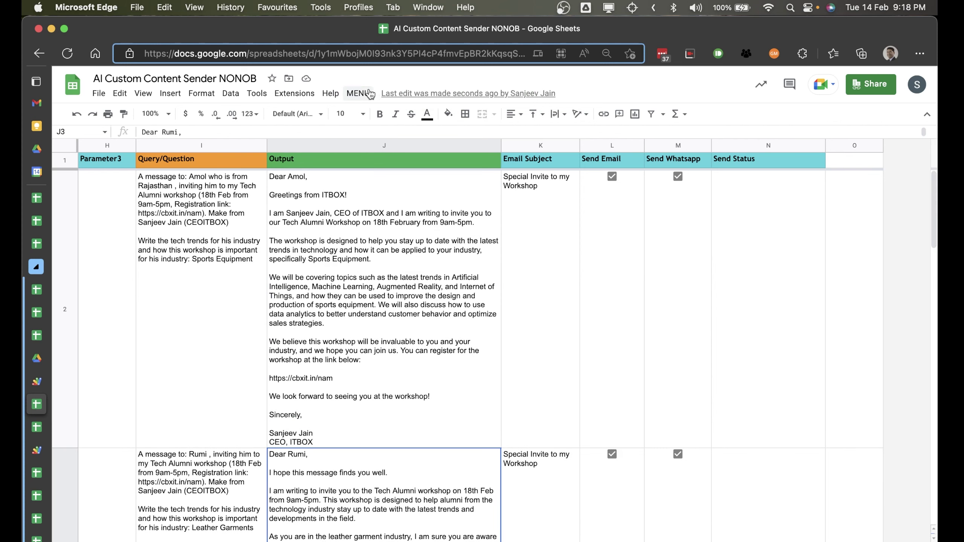
{"action": "left_click", "coordinate": [358, 93]}
{"action": "left_click", "coordinate": [367, 132]}
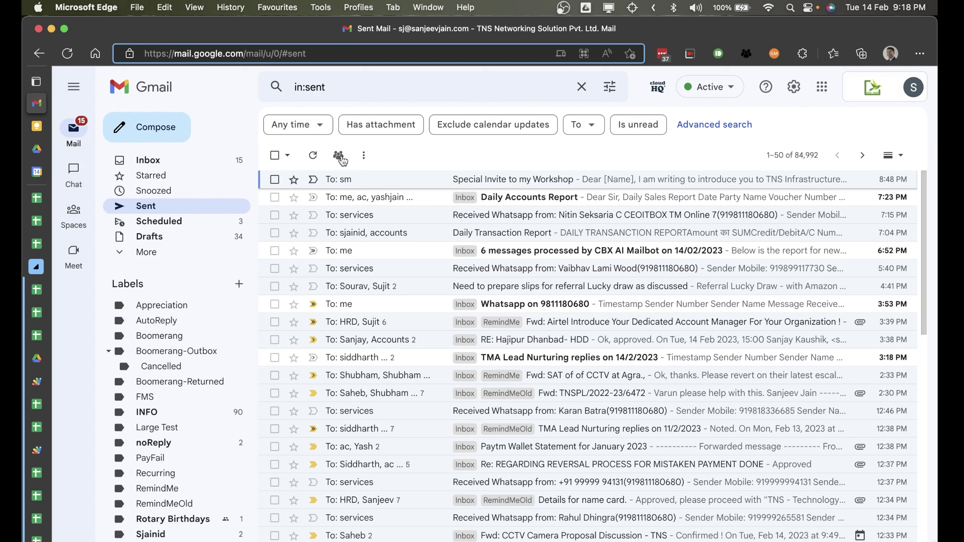
Refresh the Gmail Sent list and open the newest 'Special Invite to my Workshop' email.
{"action": "left_click", "coordinate": [312, 154]}
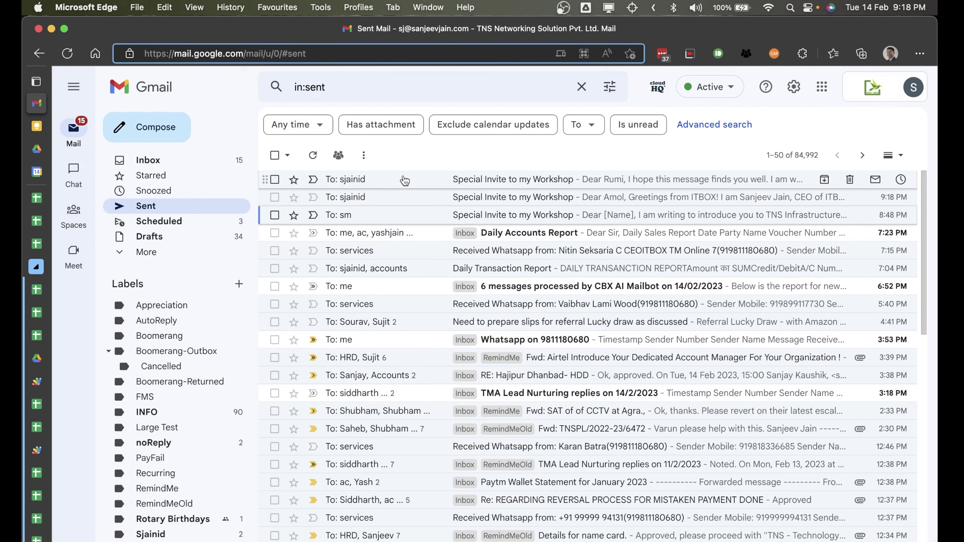
{"action": "left_click", "coordinate": [405, 181]}
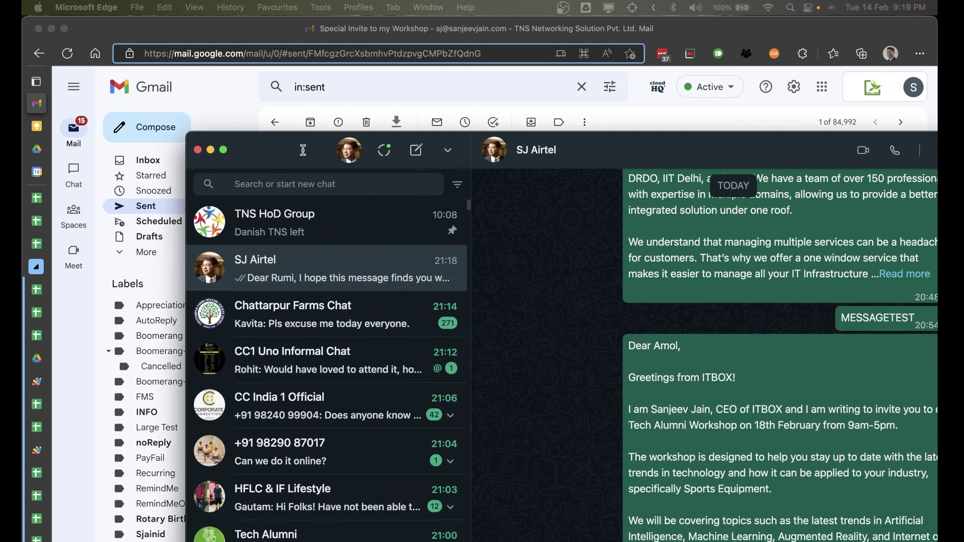
Scroll through the two workshop invitation messages in the WhatsApp chat, then minimise WhatsApp.
{"action": "scroll", "coordinate": [543, 277], "scroll_direction": "down", "scroll_amount": 10}
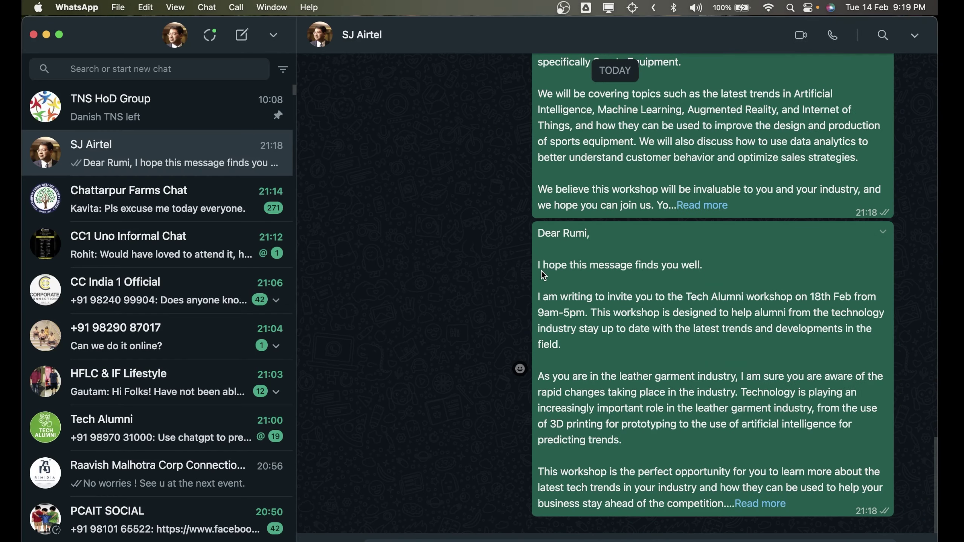
{"action": "scroll", "coordinate": [584, 247], "scroll_direction": "up", "scroll_amount": 7}
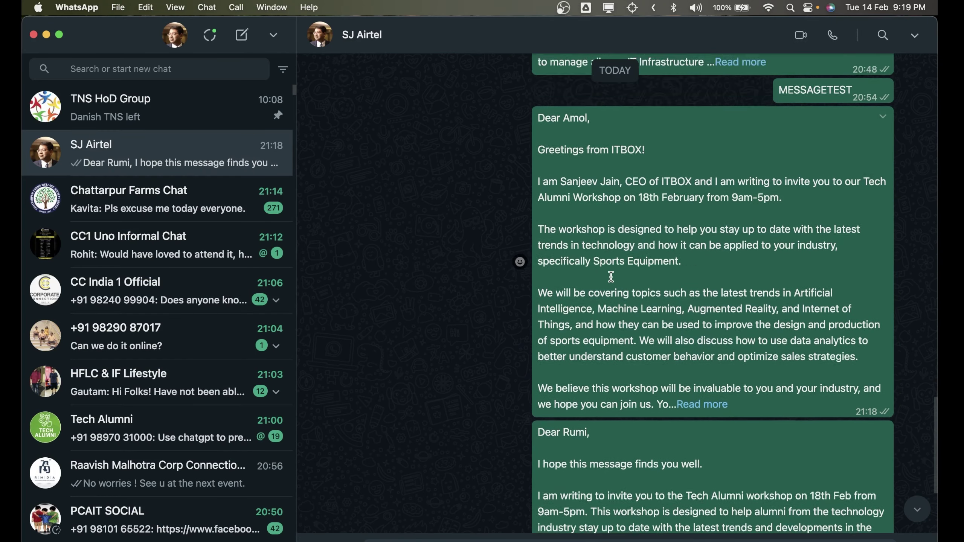
{"action": "scroll", "coordinate": [591, 241], "scroll_direction": "down", "scroll_amount": 3}
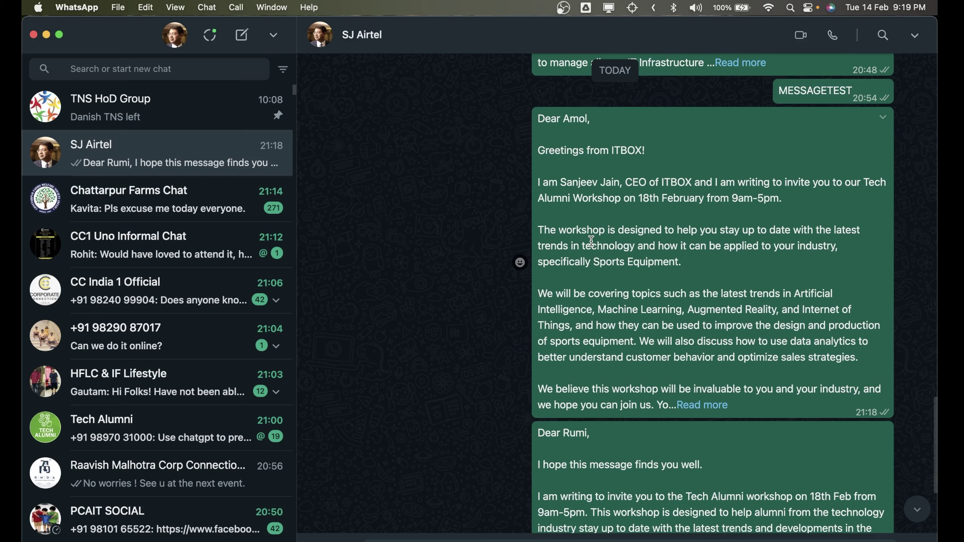
{"action": "double_click", "coordinate": [524, 38]}
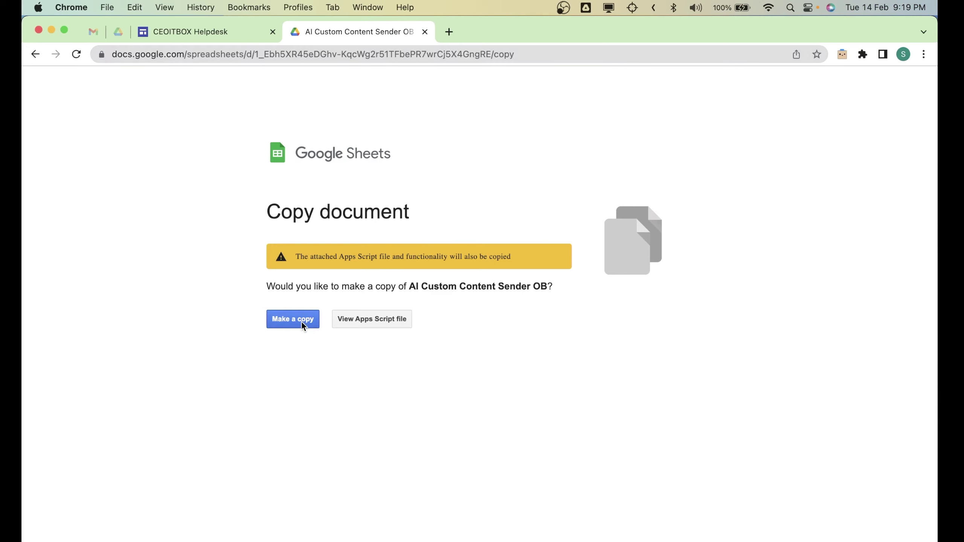
Make a copy of the AI Custom Content Sender OB spreadsheet.
{"action": "left_click", "coordinate": [302, 321]}
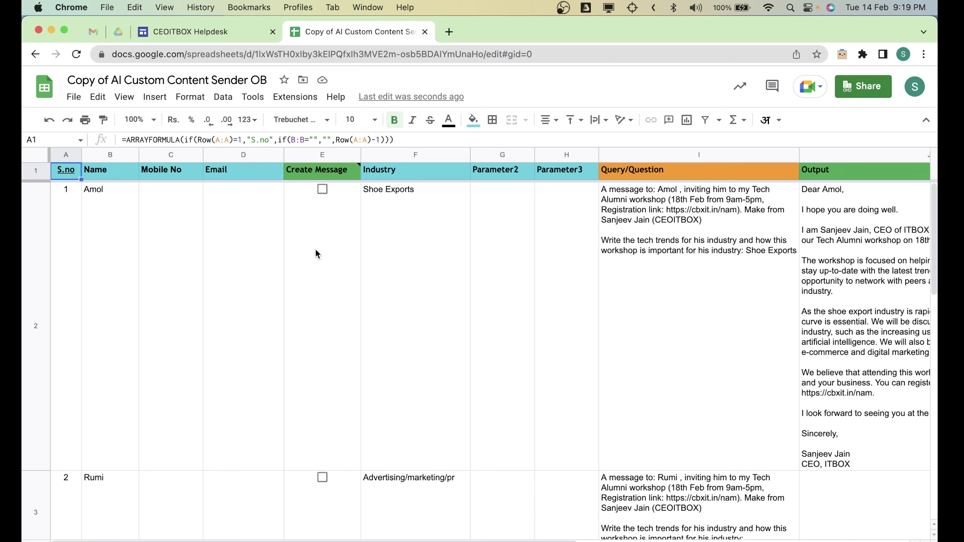
Look over the Industry, Parameter2 and Parameter3 headers and the row 2 query formula.
{"action": "left_click", "coordinate": [440, 172]}
{"action": "left_click", "coordinate": [520, 171]}
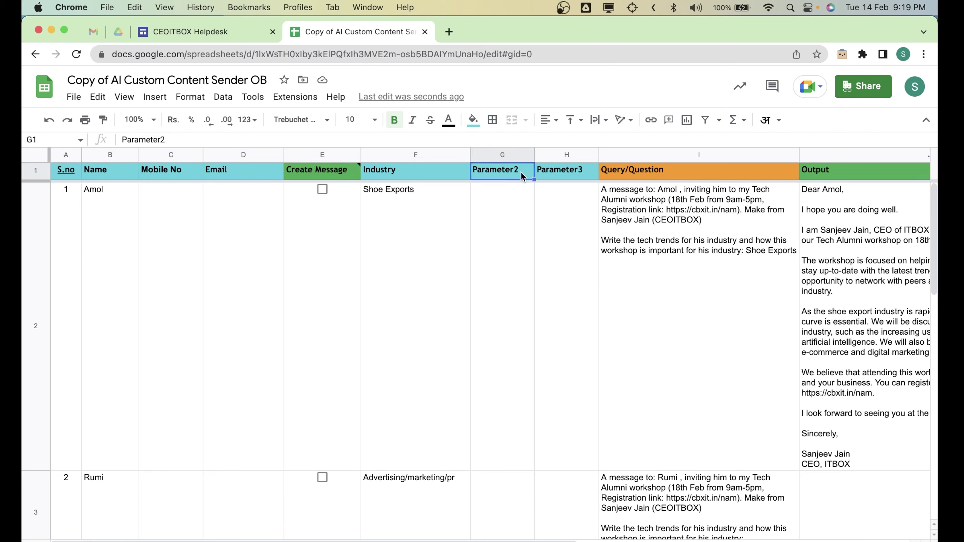
{"action": "left_click", "coordinate": [553, 173]}
{"action": "left_click", "coordinate": [636, 210]}
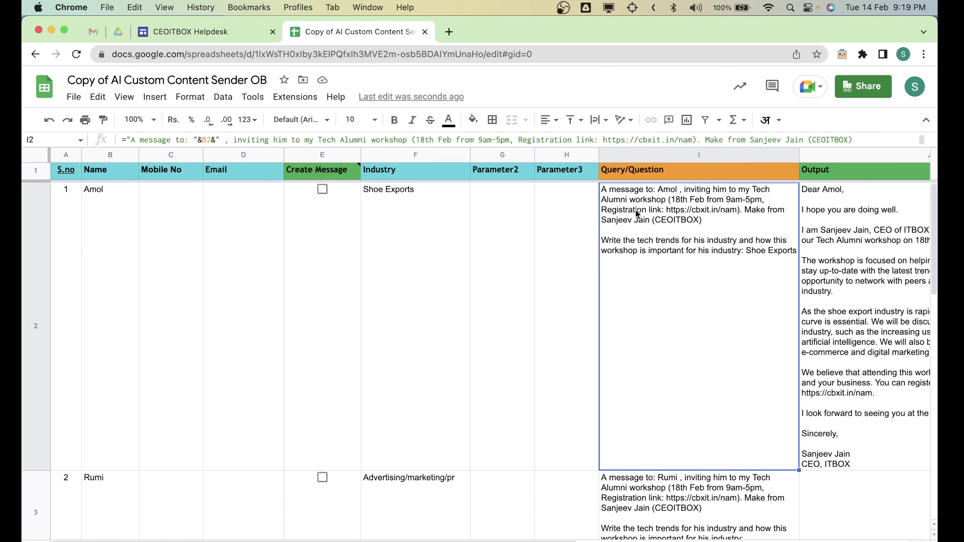
{"action": "scroll", "coordinate": [636, 210], "scroll_direction": "right", "scroll_amount": 5}
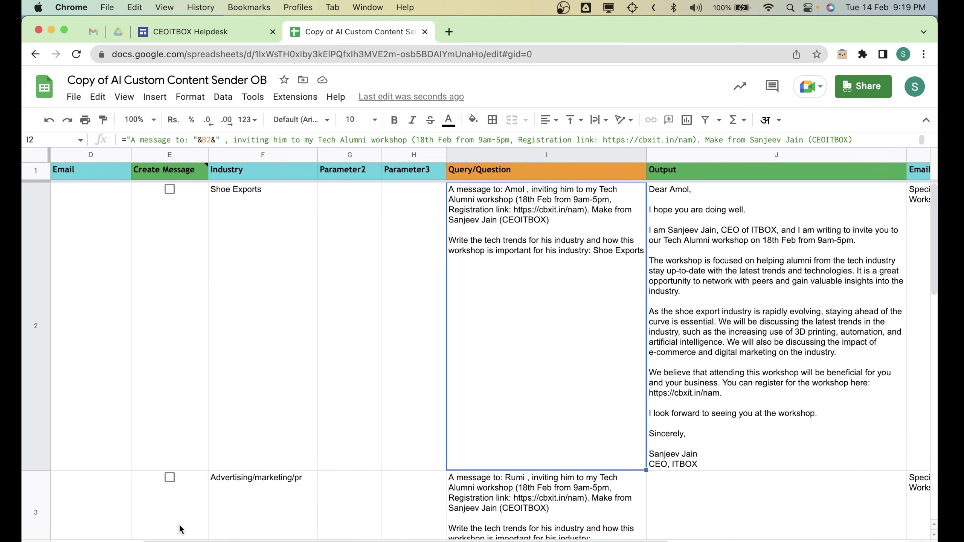
On the Settings sheet, delete the API key in B2 and open the A2 API-key guide link.
{"action": "left_click", "coordinate": [181, 541]}
{"action": "left_click", "coordinate": [406, 173]}
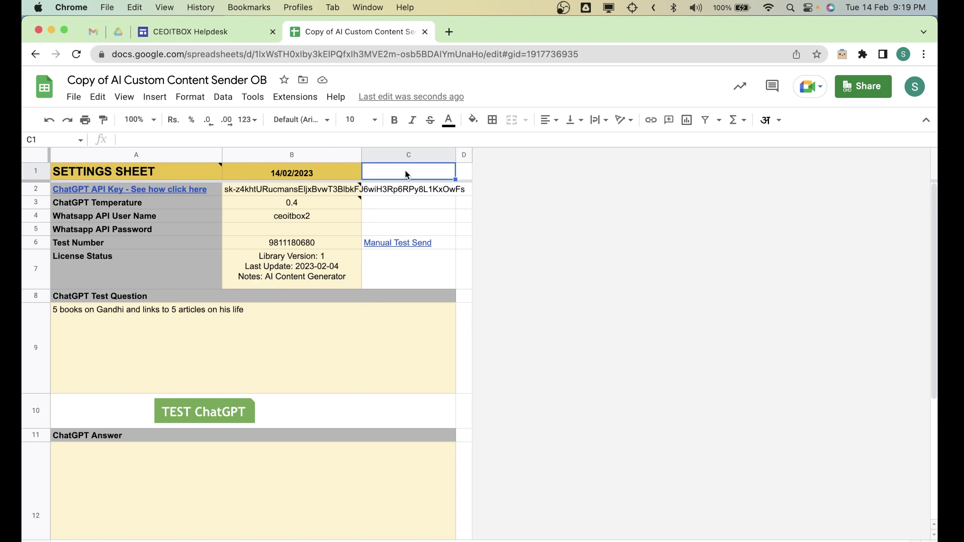
{"action": "left_click", "coordinate": [339, 189]}
{"action": "key", "text": "Delete"}
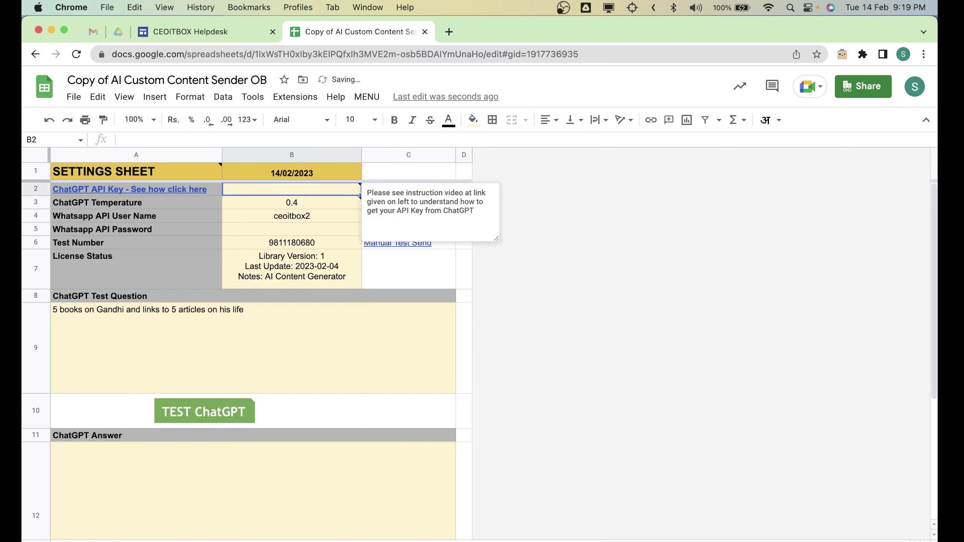
{"action": "left_click", "coordinate": [206, 194]}
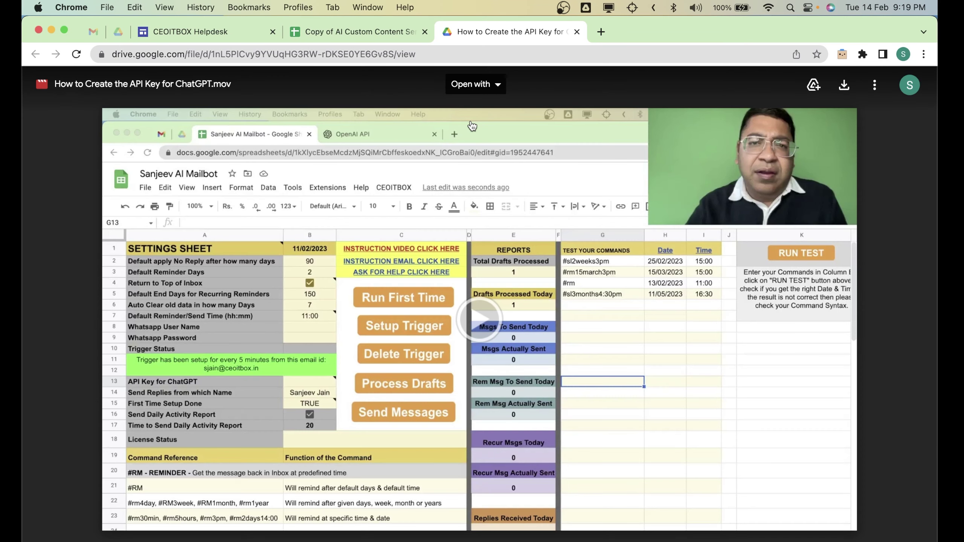
Play the API-key tutorial video, skim from phone verification through billing to the end, and close it.
{"action": "left_click", "coordinate": [479, 325]}
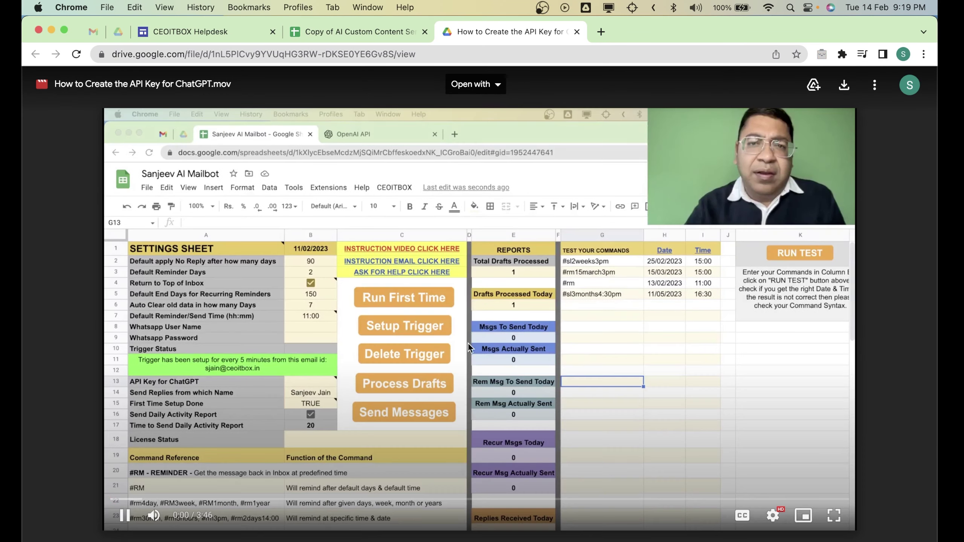
{"action": "left_click", "coordinate": [310, 500]}
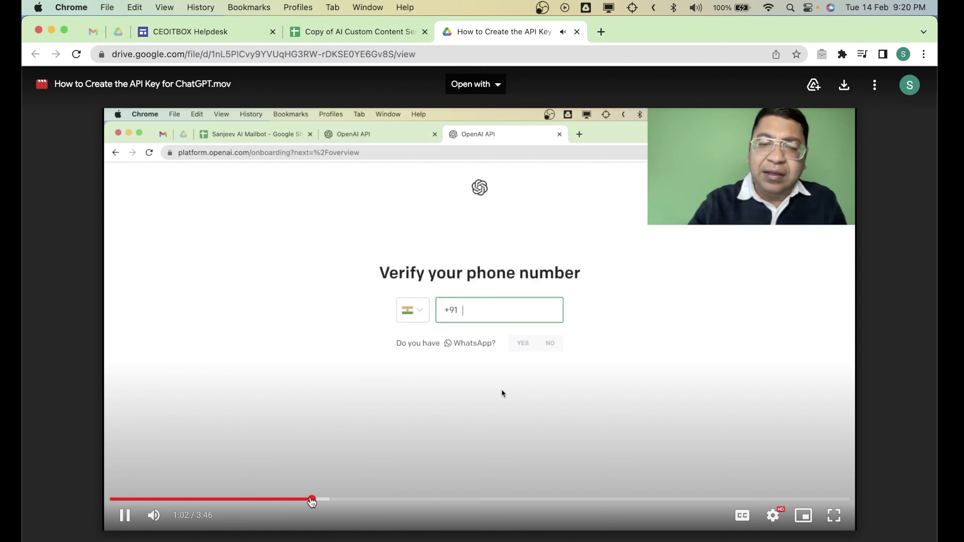
{"action": "left_click", "coordinate": [363, 500]}
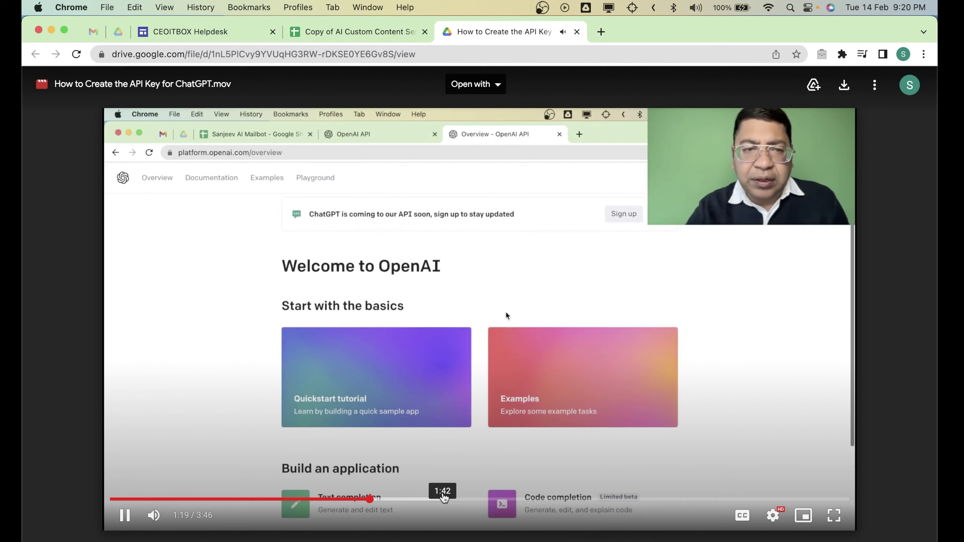
{"action": "left_click", "coordinate": [446, 498]}
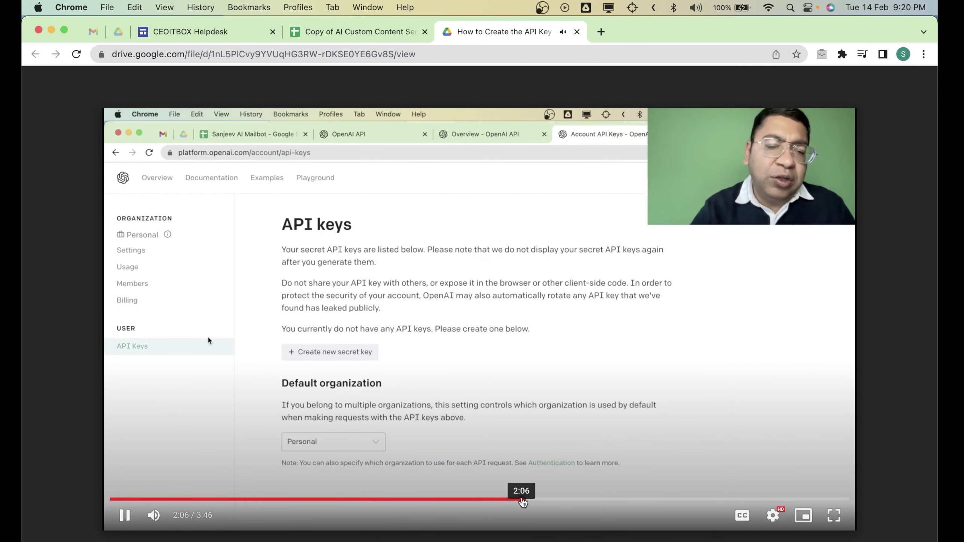
{"action": "left_click", "coordinate": [520, 499]}
{"action": "left_click", "coordinate": [546, 461]}
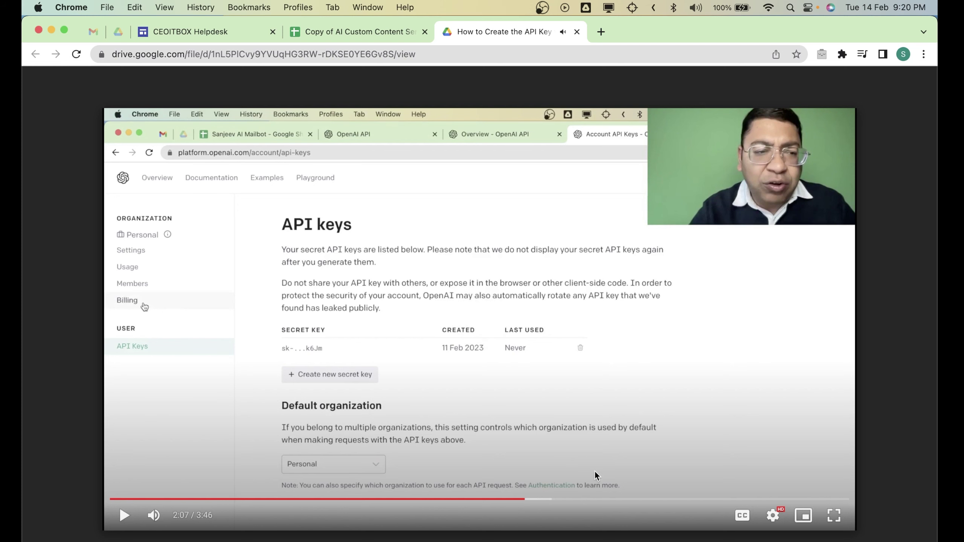
{"action": "left_click", "coordinate": [568, 499]}
{"action": "left_click", "coordinate": [652, 499]}
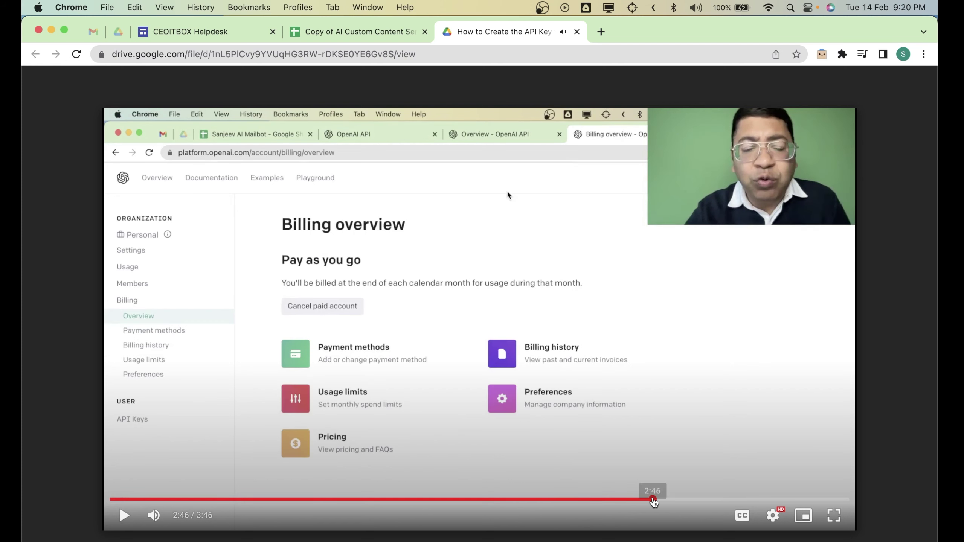
{"action": "left_click", "coordinate": [722, 500]}
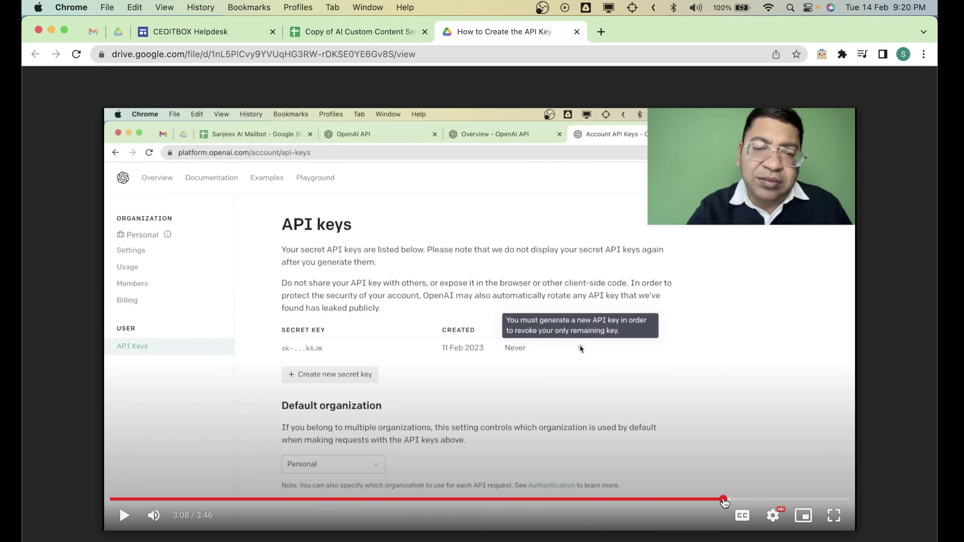
{"action": "left_click", "coordinate": [778, 500]}
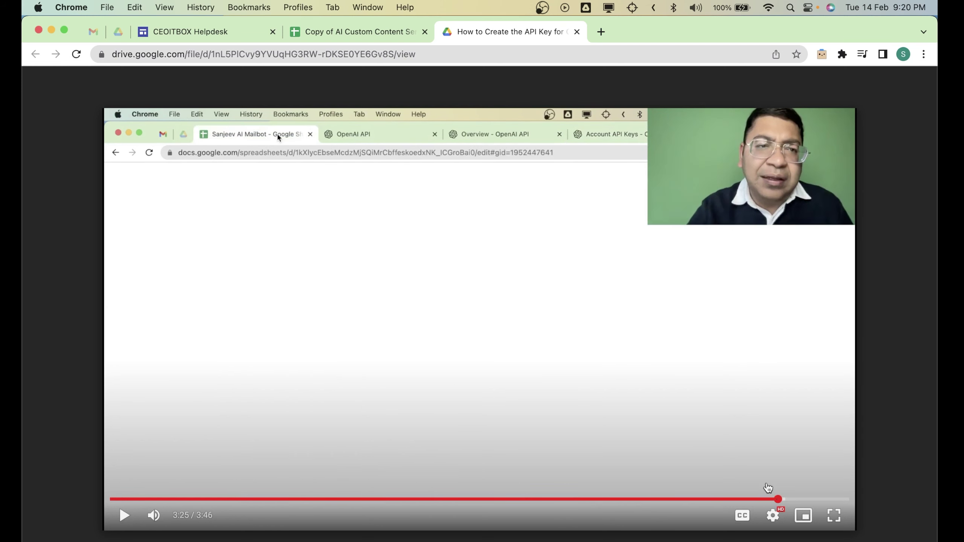
{"action": "left_click", "coordinate": [576, 31]}
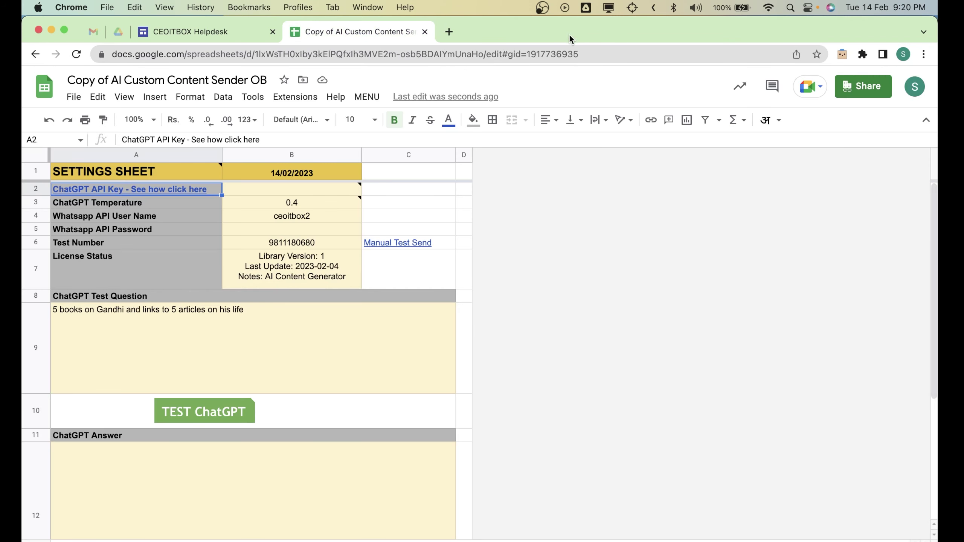
{"action": "left_click", "coordinate": [424, 192]}
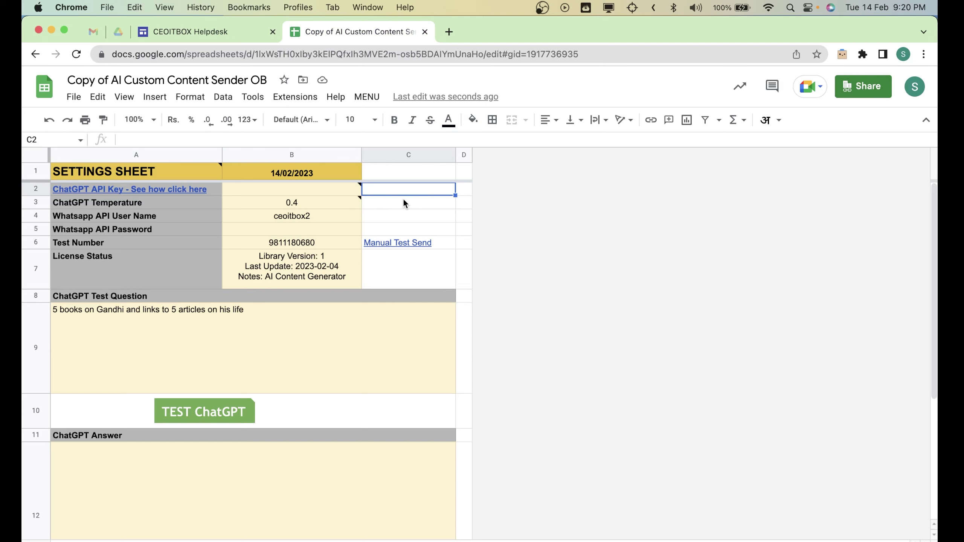
{"action": "mouse_move", "coordinate": [346, 204]}
{"action": "left_click", "coordinate": [393, 247]}
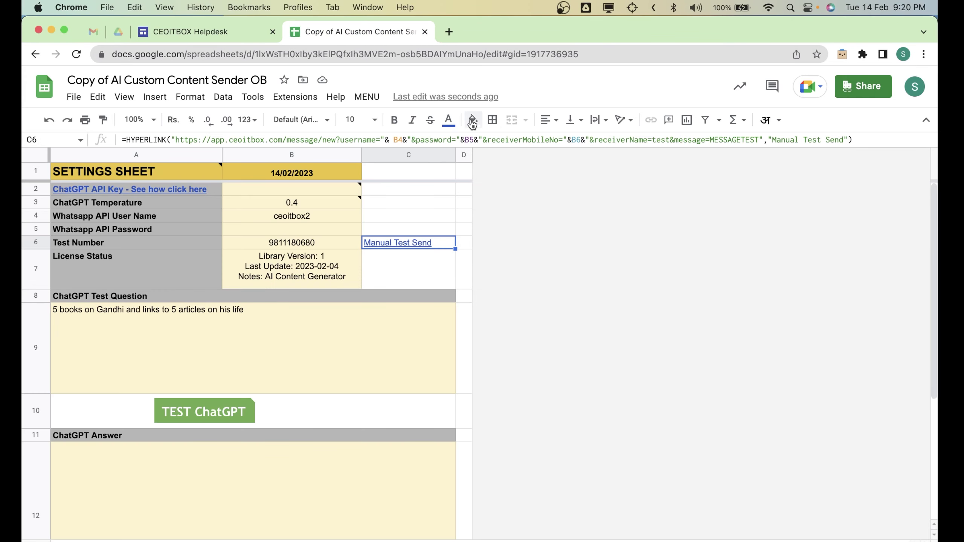
Authorize the CBX Custom Content Sender add-on for your Google account by running a MENU command.
{"action": "left_click", "coordinate": [403, 273]}
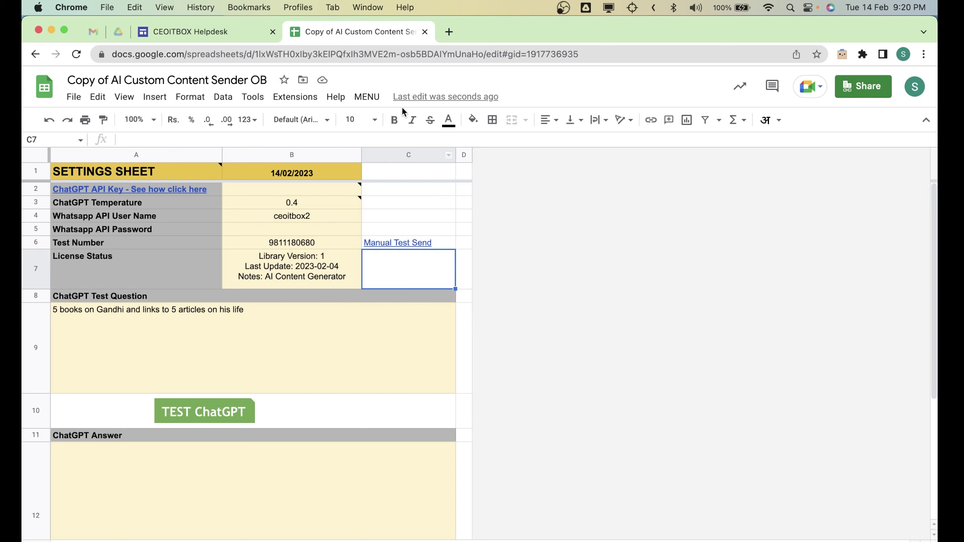
{"action": "left_click", "coordinate": [371, 99]}
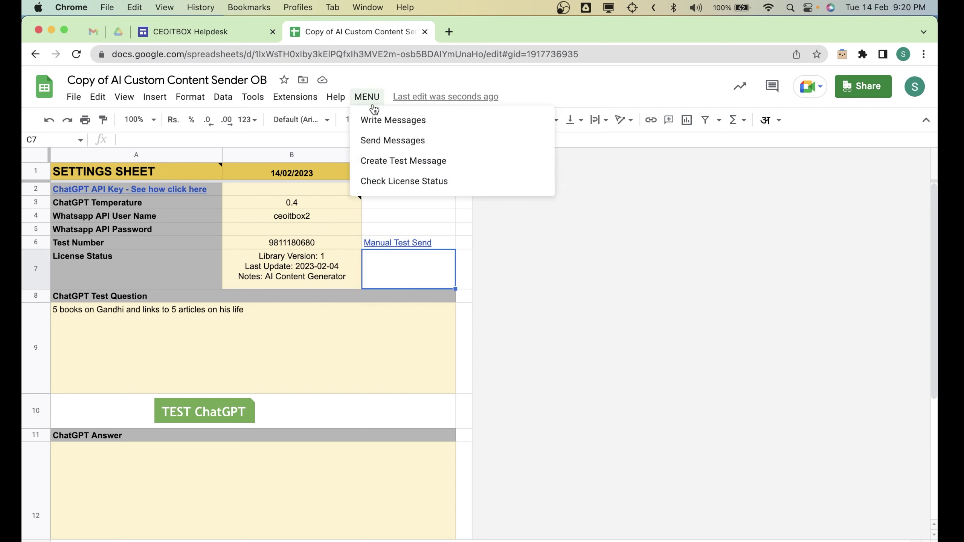
{"action": "left_click", "coordinate": [382, 182]}
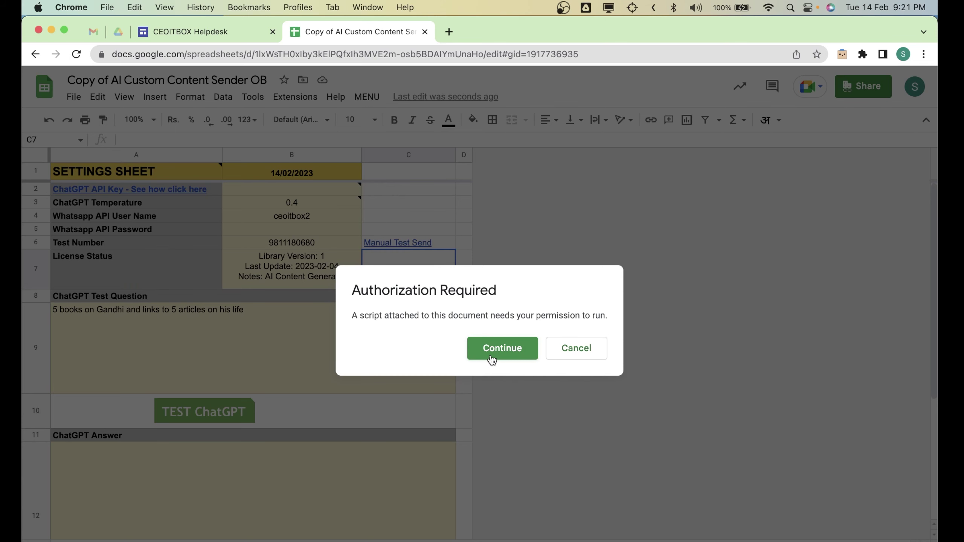
{"action": "left_click", "coordinate": [491, 355]}
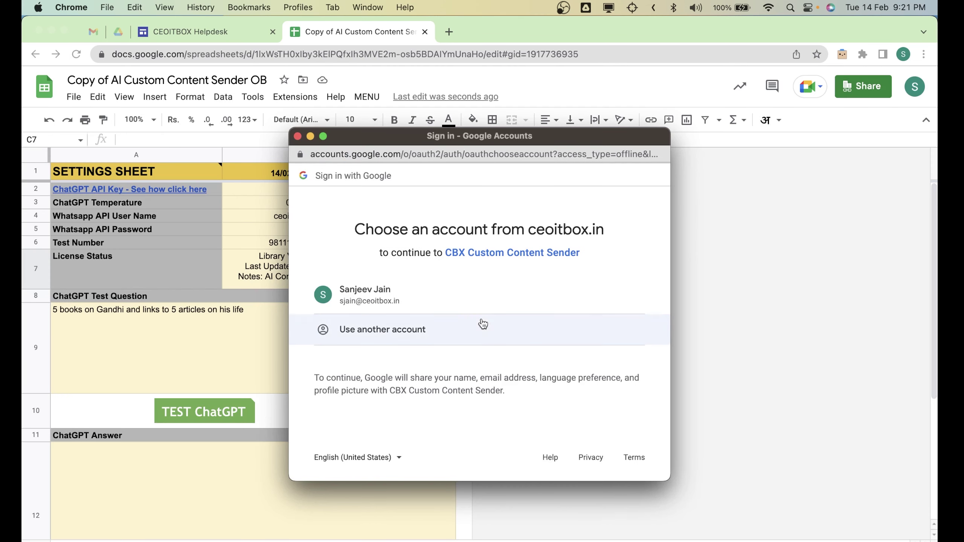
{"action": "left_click", "coordinate": [454, 302]}
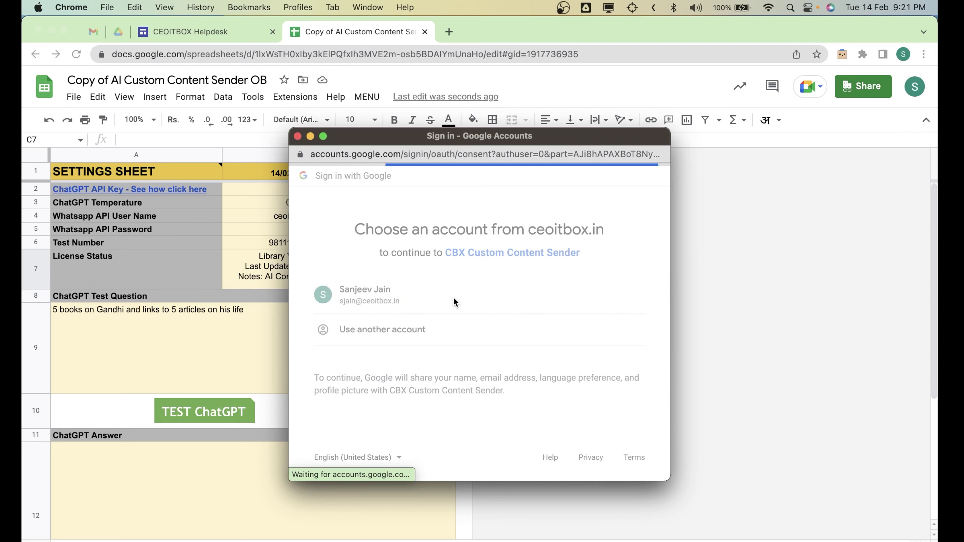
{"action": "scroll", "coordinate": [454, 298], "scroll_direction": "down", "scroll_amount": 7}
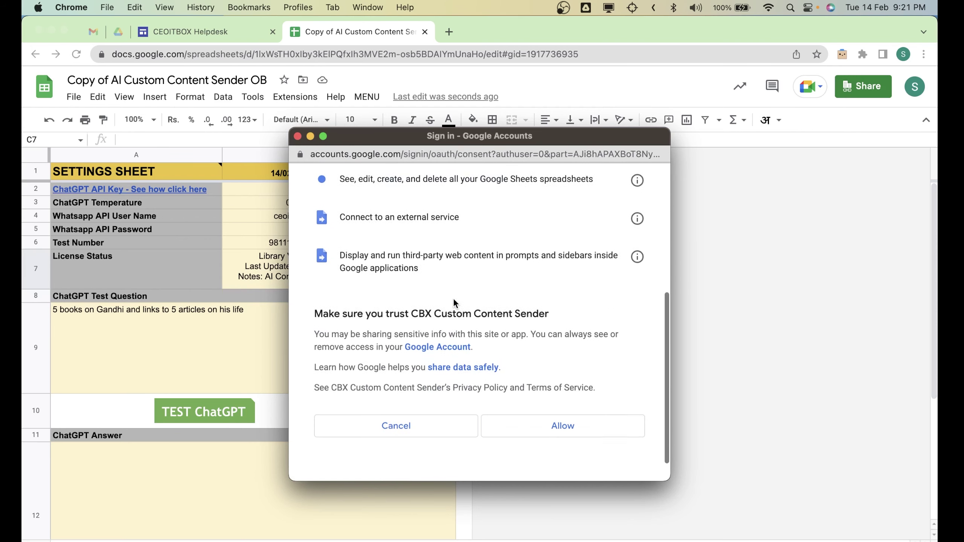
{"action": "left_click", "coordinate": [510, 396]}
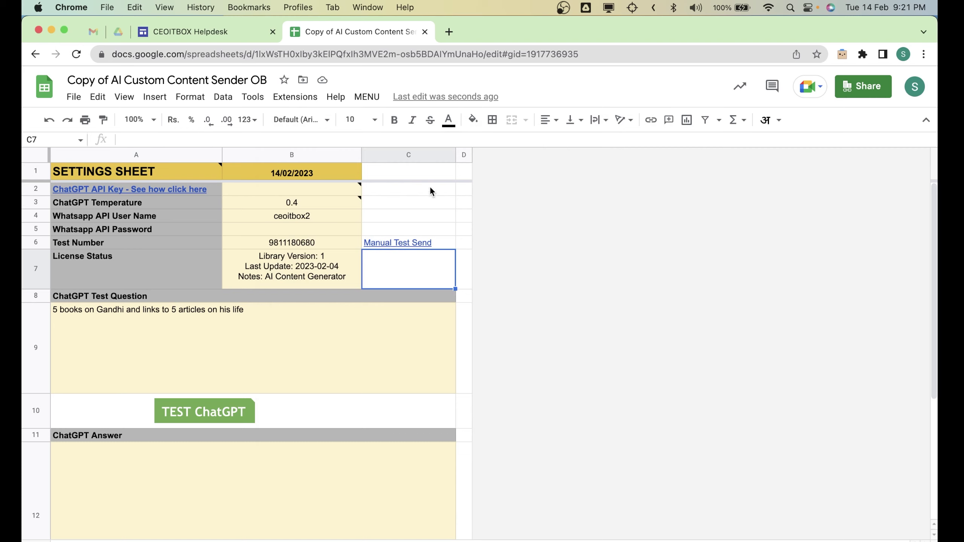
Check the add-on's license status, a basic licence valid to 23/09/2030, and close the dialog.
{"action": "left_click", "coordinate": [376, 100]}
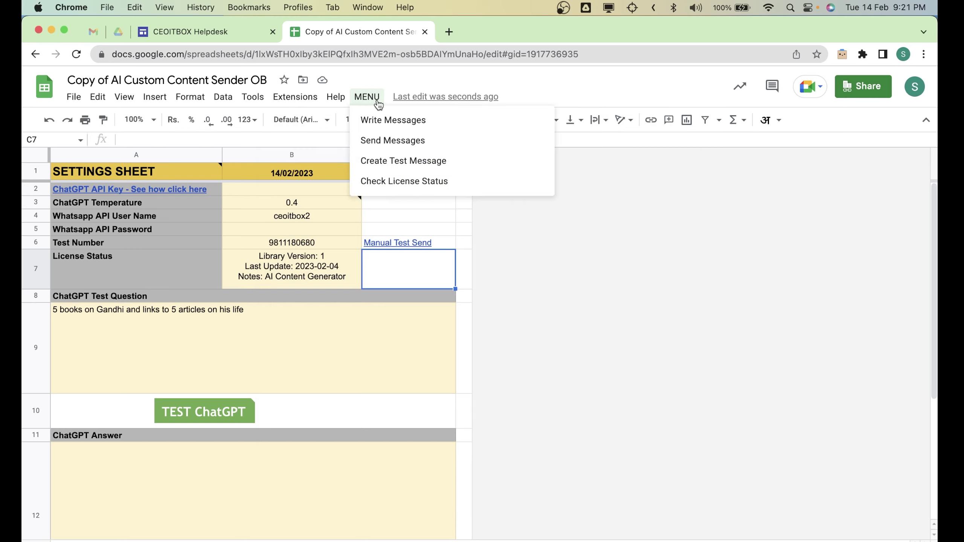
{"action": "left_click", "coordinate": [381, 183]}
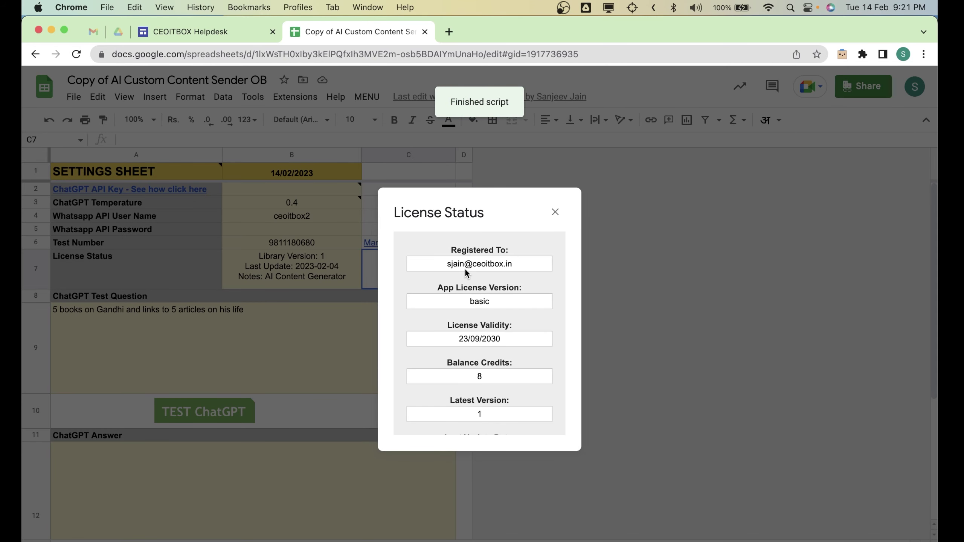
{"action": "scroll", "coordinate": [517, 262], "scroll_direction": "down", "scroll_amount": 5}
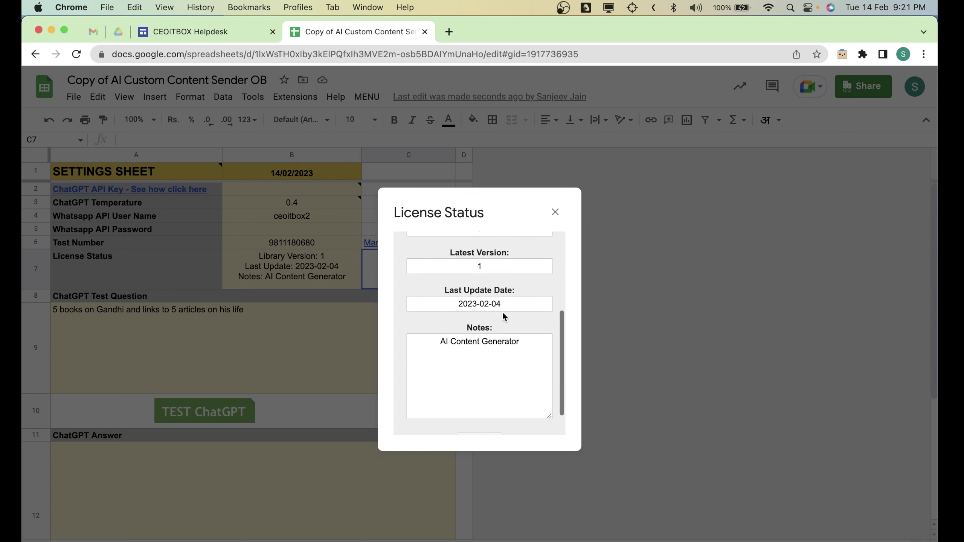
{"action": "left_click", "coordinate": [551, 216]}
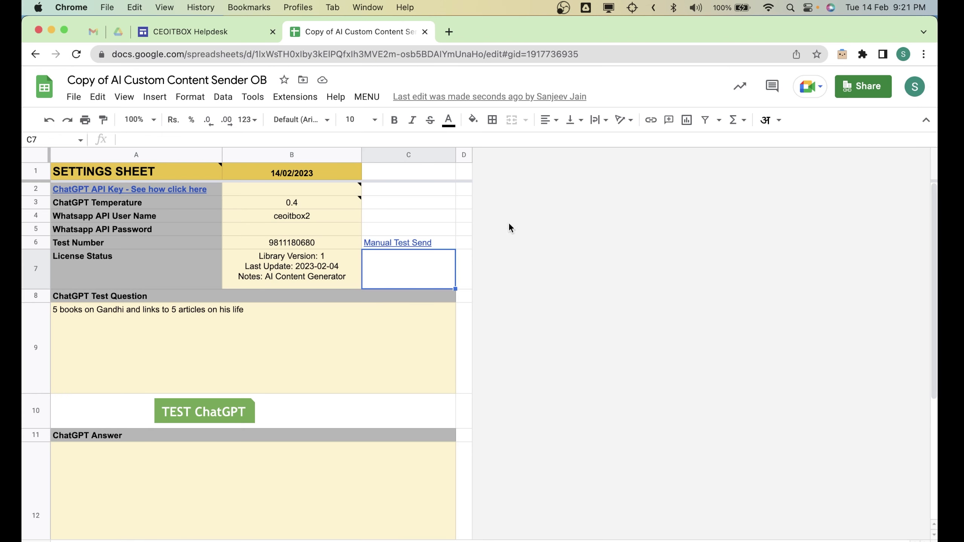
Change the A9 test question from Gandhi to 'on Narendra Modi' and run TEST ChatGPT.
{"action": "left_click", "coordinate": [283, 367]}
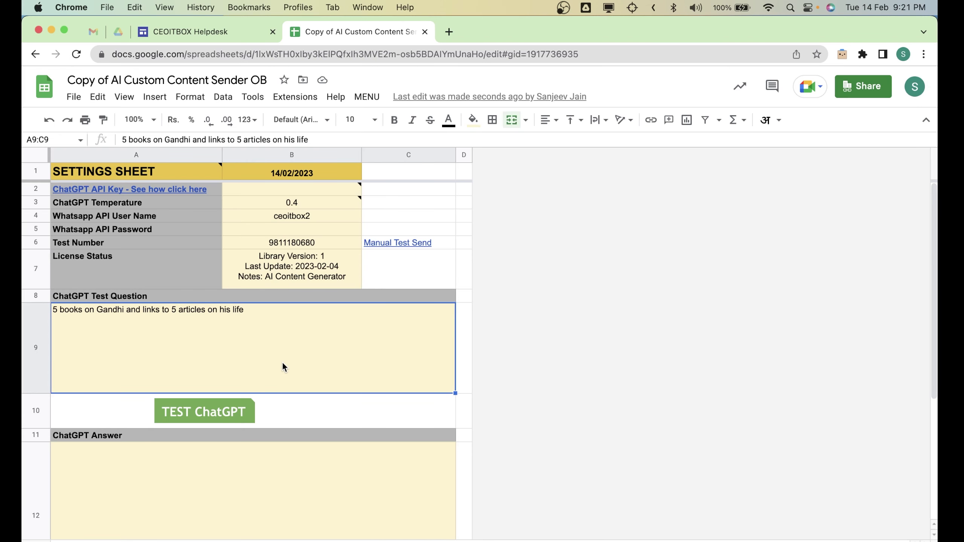
{"action": "double_click", "coordinate": [282, 361]}
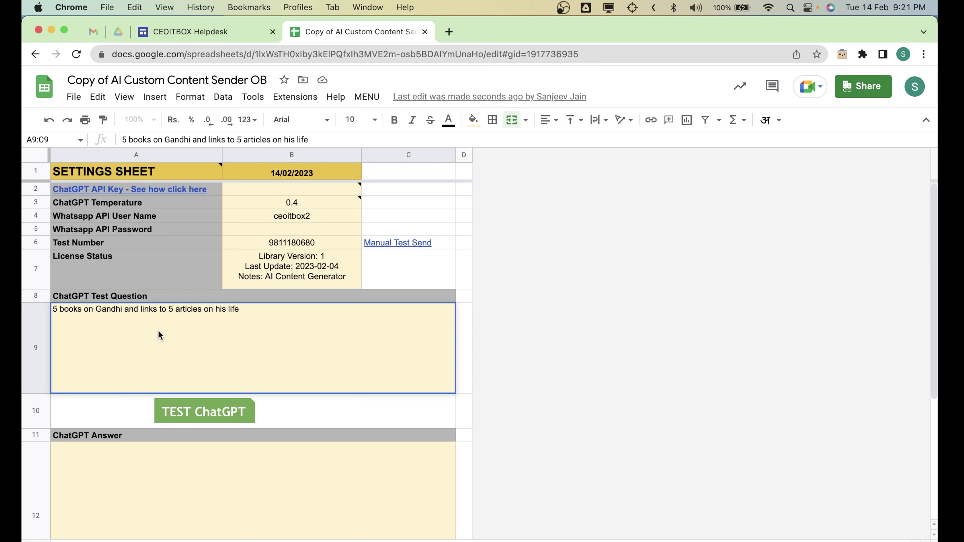
{"action": "double_click", "coordinate": [108, 309]}
{"action": "key", "text": "BackSpace"}
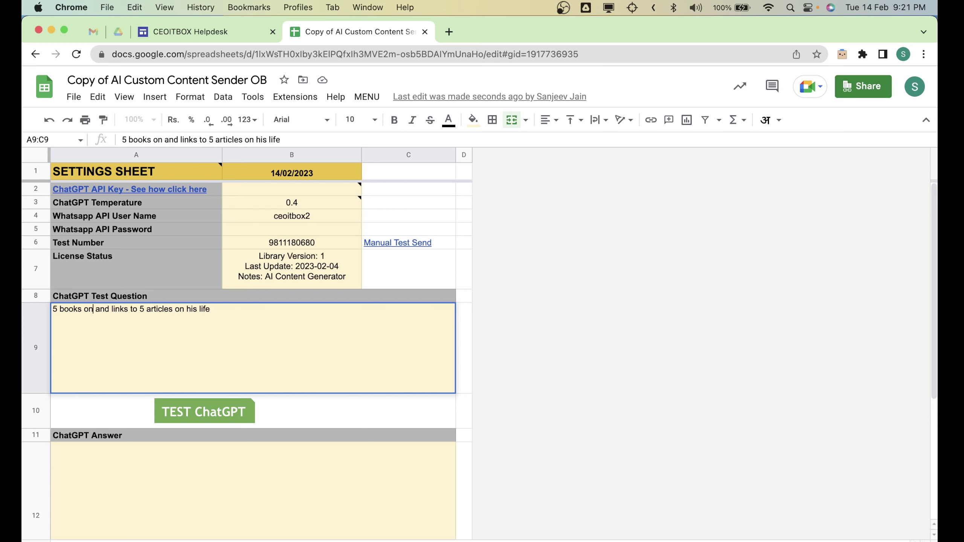
{"action": "type", "text": "hi"}
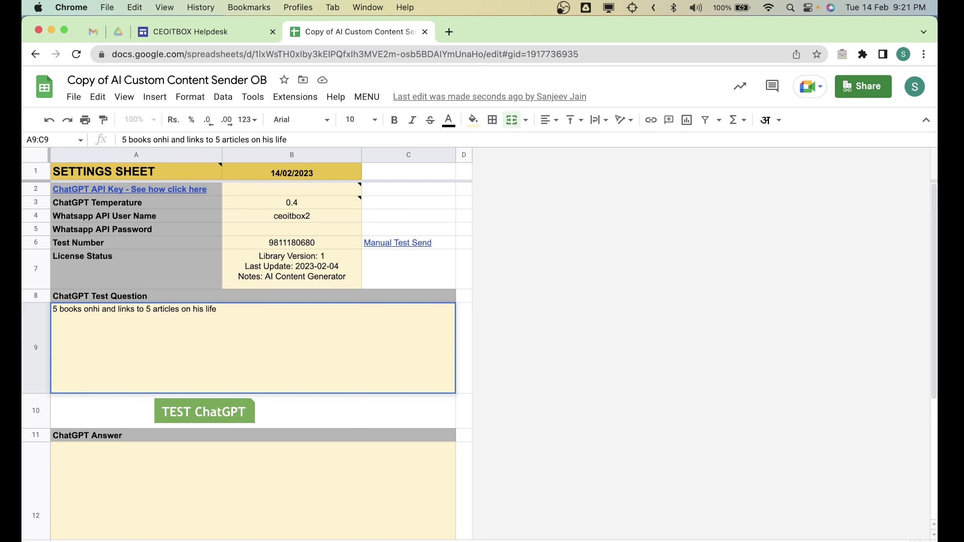
{"action": "key", "text": "BackSpace"}
{"action": "key", "text": "BackSpace"}
{"action": "key", "text": "BackSpace"}
{"action": "key", "text": "BackSpace"}
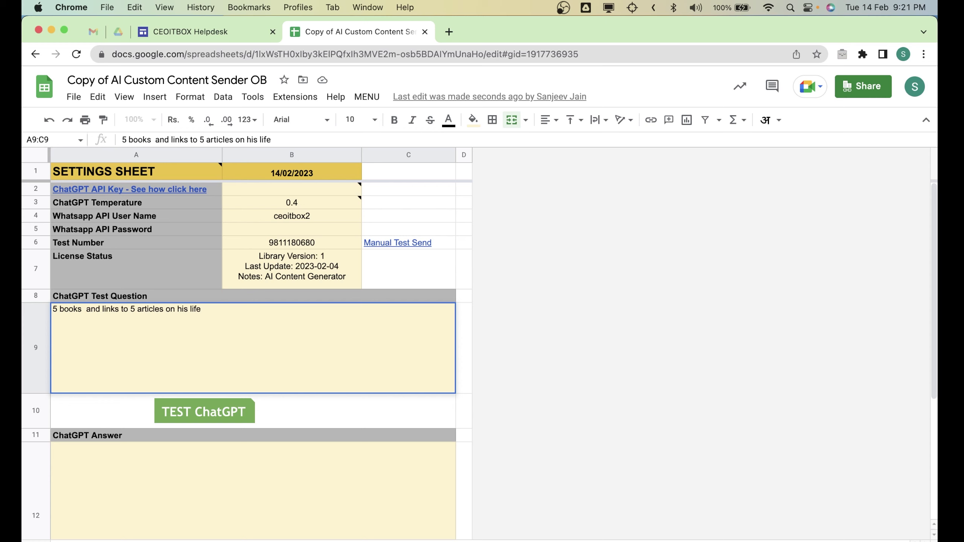
{"action": "type", "text": "on Narend"}
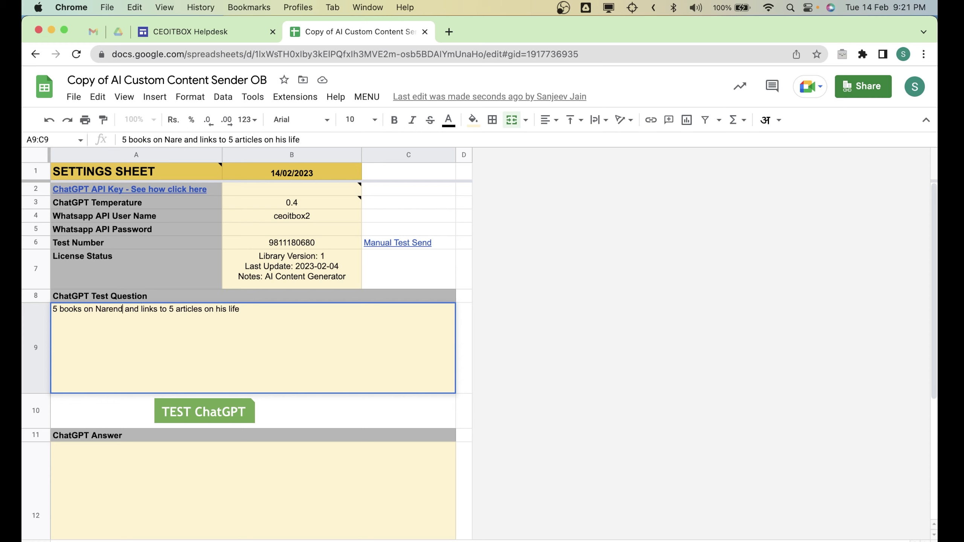
{"action": "type", "text": "ra Mod"}
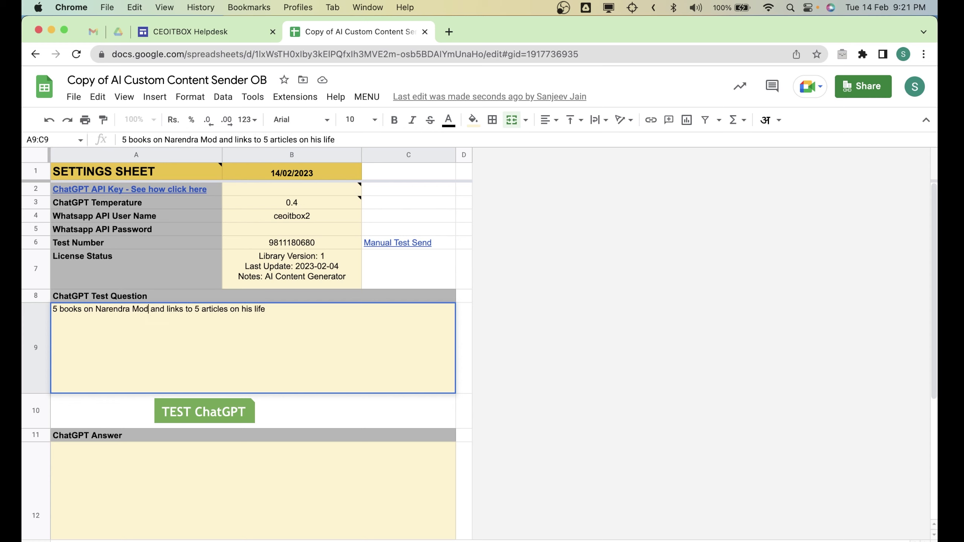
{"action": "type", "text": "i"}
{"action": "key", "text": "Return"}
{"action": "left_click", "coordinate": [170, 409]}
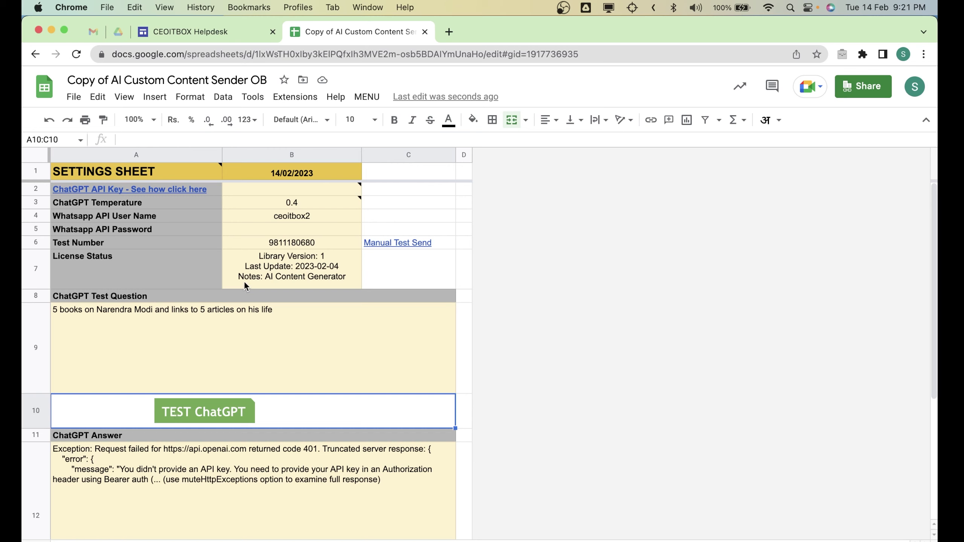
Enter the ChatGPT API key in B2, set its text wrapping to Clip, and rerun TEST ChatGPT.
{"action": "mouse_move", "coordinate": [287, 200]}
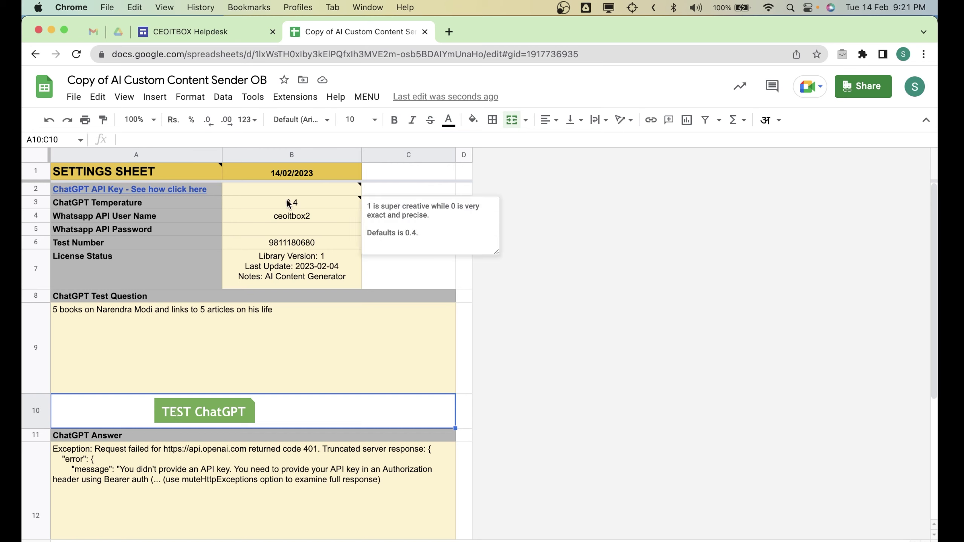
{"action": "left_click", "coordinate": [415, 174]}
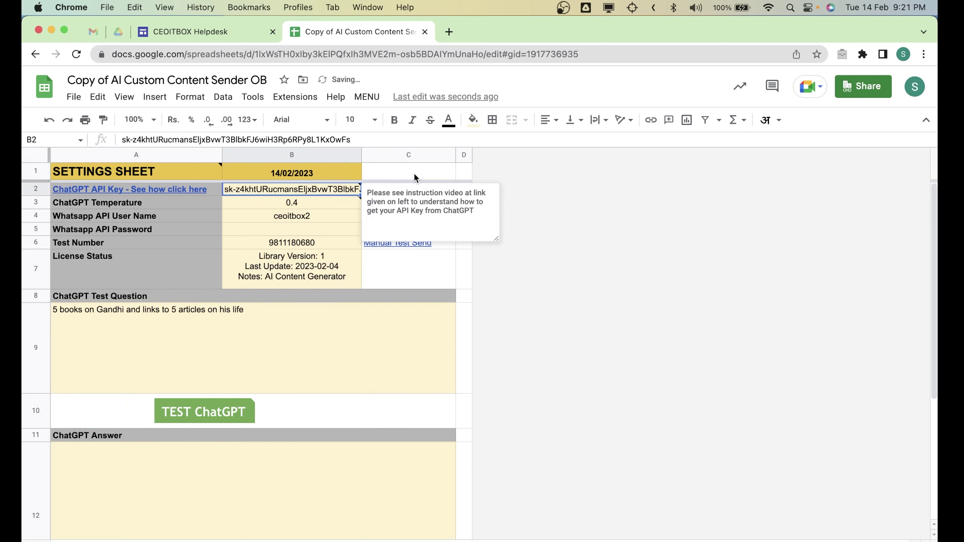
{"action": "left_click", "coordinate": [414, 172]}
{"action": "left_click", "coordinate": [613, 126]}
{"action": "left_click", "coordinate": [626, 141]}
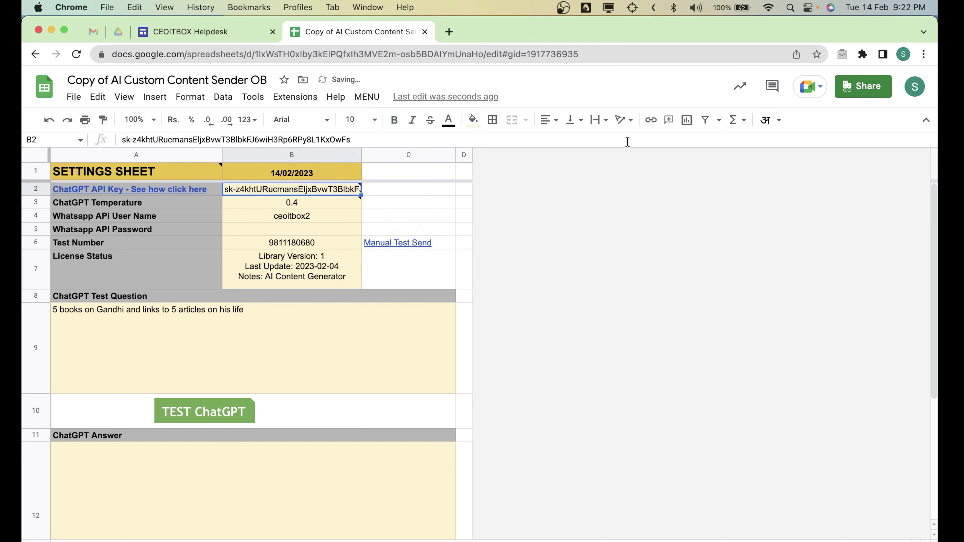
{"action": "left_click", "coordinate": [425, 317]}
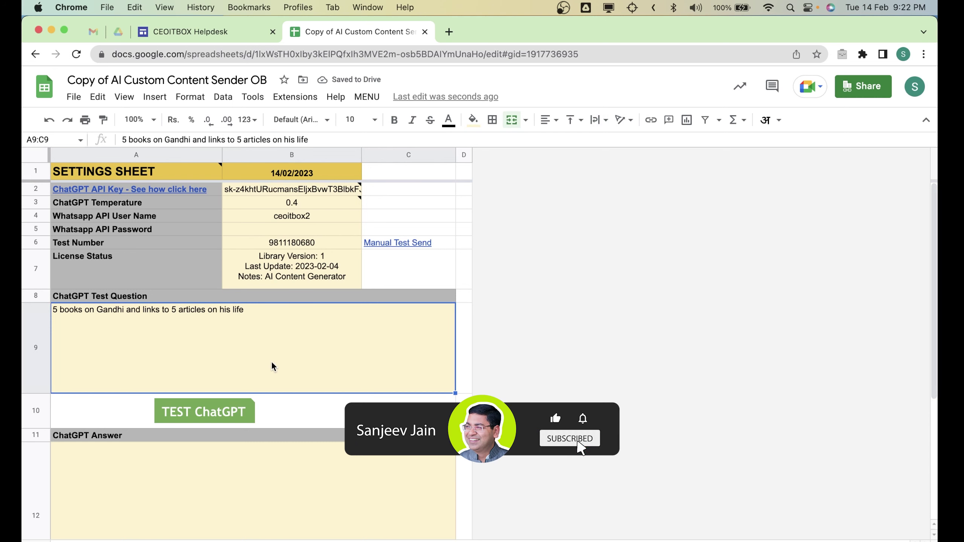
{"action": "left_click", "coordinate": [232, 402]}
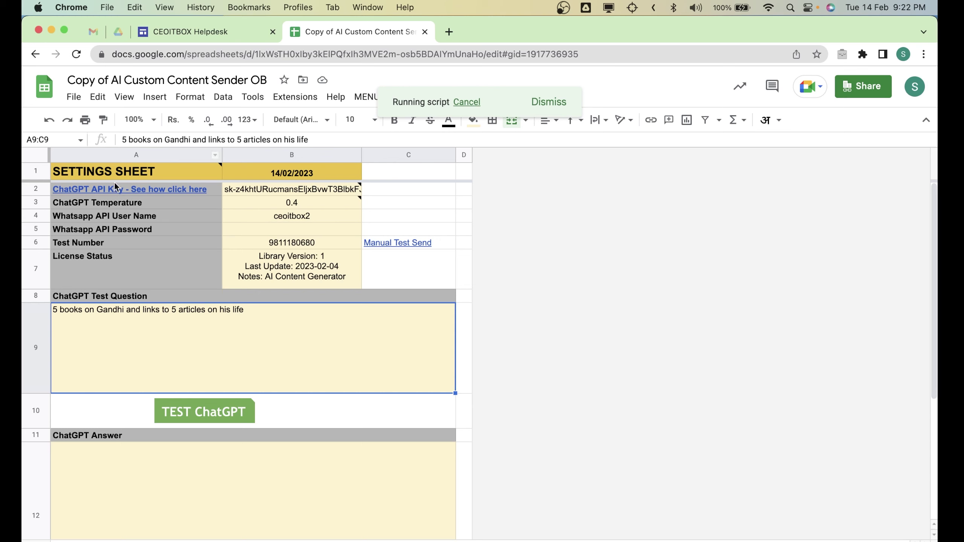
Switch to the CEOITBOX Helpdesk page and scroll down to its support ticket button.
{"action": "left_click", "coordinate": [111, 194]}
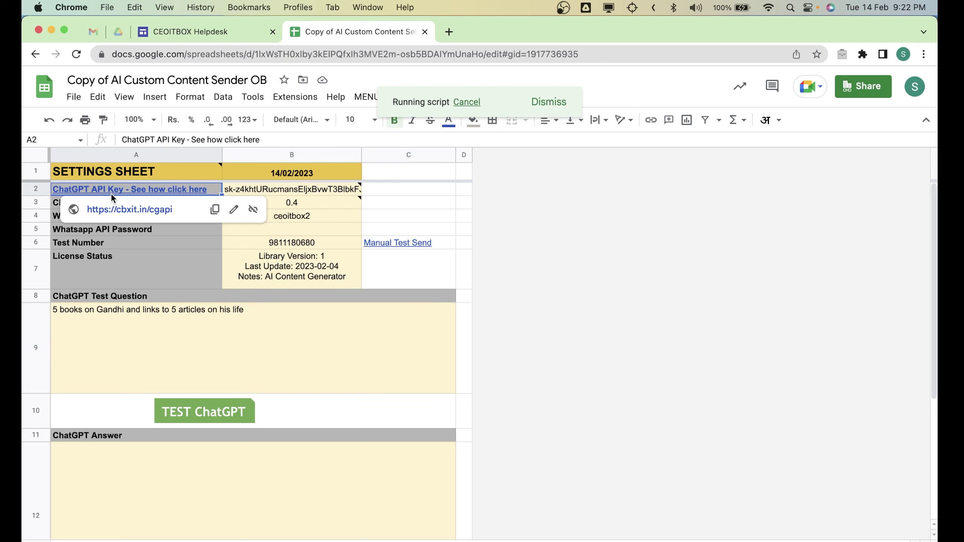
{"action": "left_click", "coordinate": [203, 31]}
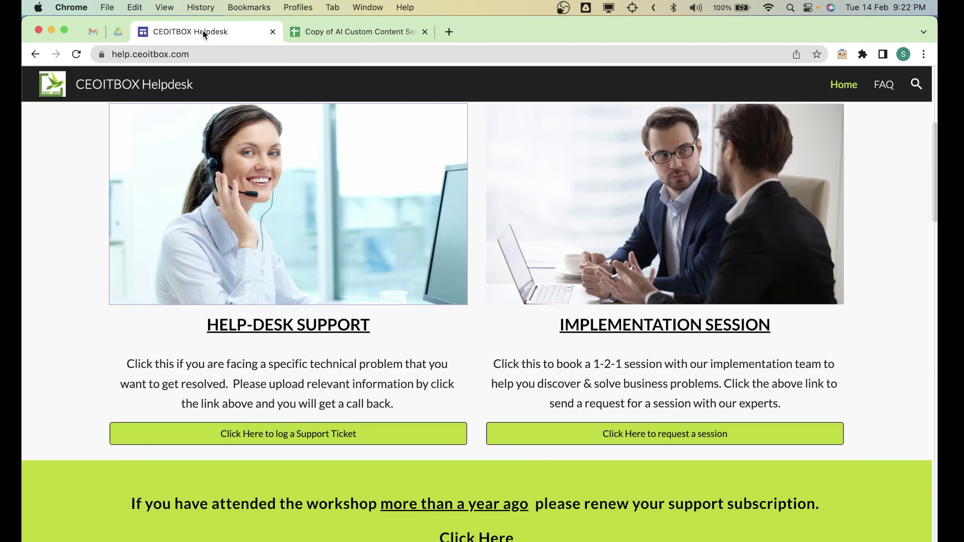
{"action": "left_click", "coordinate": [270, 110]}
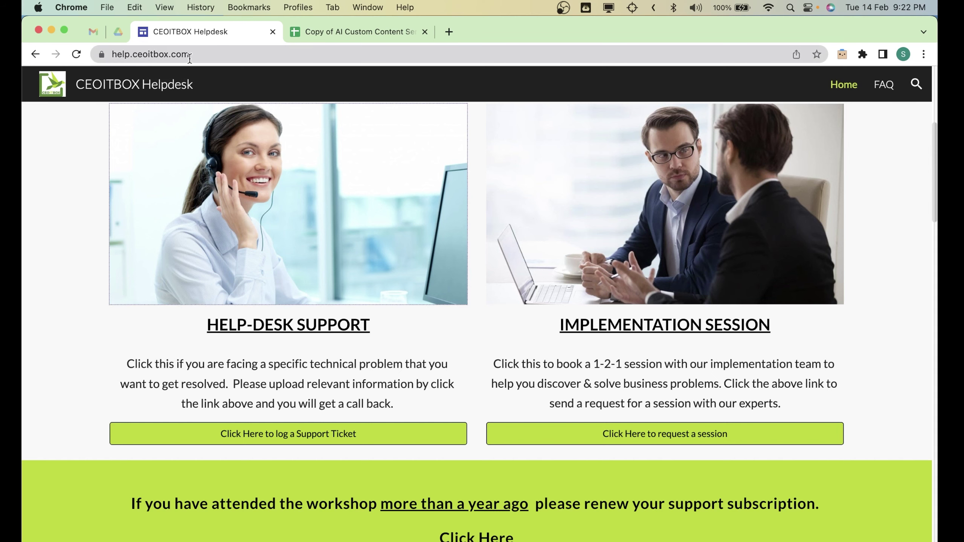
{"action": "scroll", "coordinate": [276, 307], "scroll_direction": "down", "scroll_amount": 3}
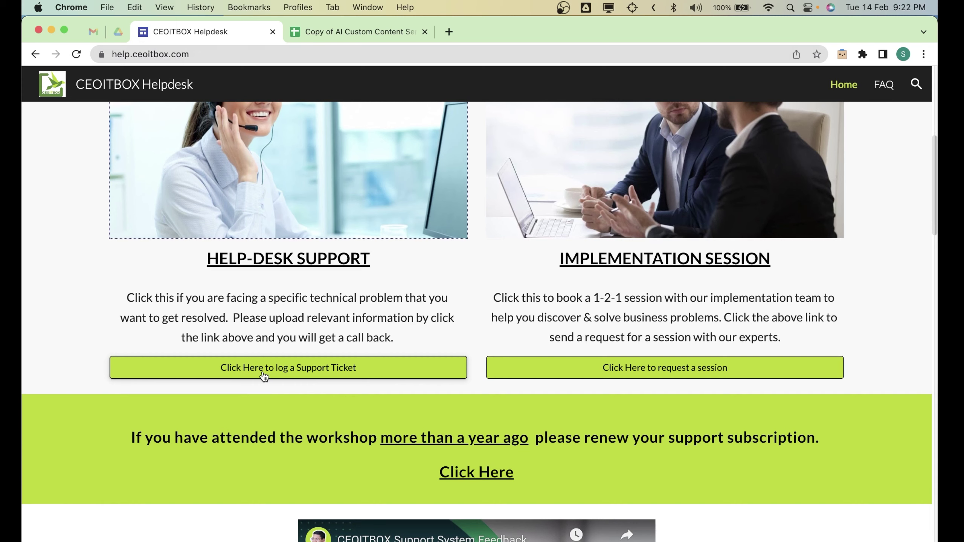
Open the support ticket form, choose Trouble Ticket as Submission Type, and scroll through it.
{"action": "left_click", "coordinate": [263, 376]}
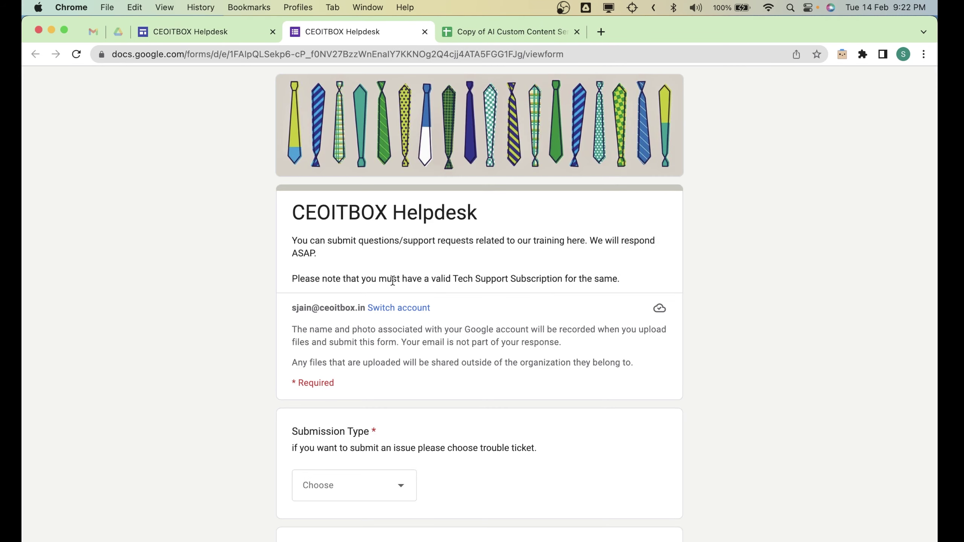
{"action": "scroll", "coordinate": [393, 281], "scroll_direction": "down", "scroll_amount": 7}
{"action": "left_click", "coordinate": [373, 220]}
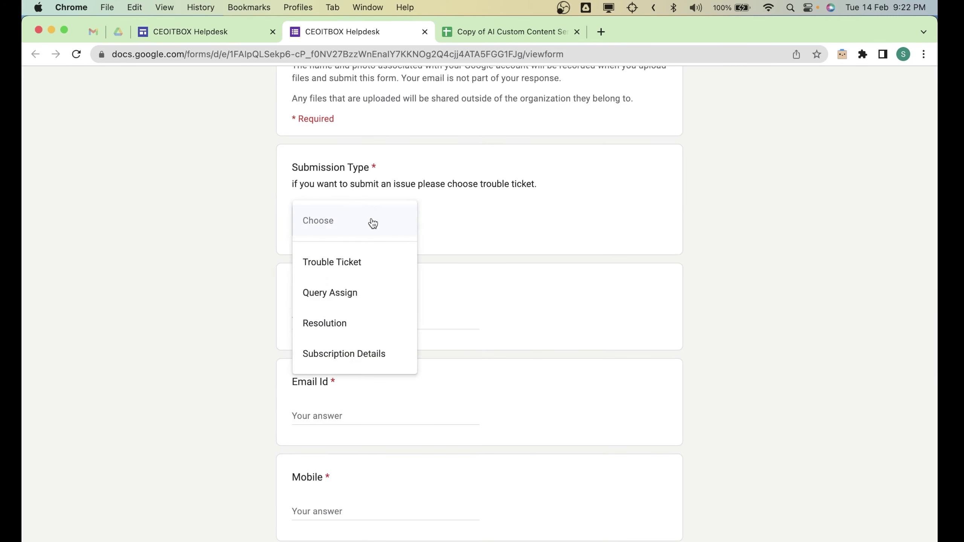
{"action": "left_click", "coordinate": [353, 261]}
{"action": "scroll", "coordinate": [353, 259], "scroll_direction": "down", "scroll_amount": 4}
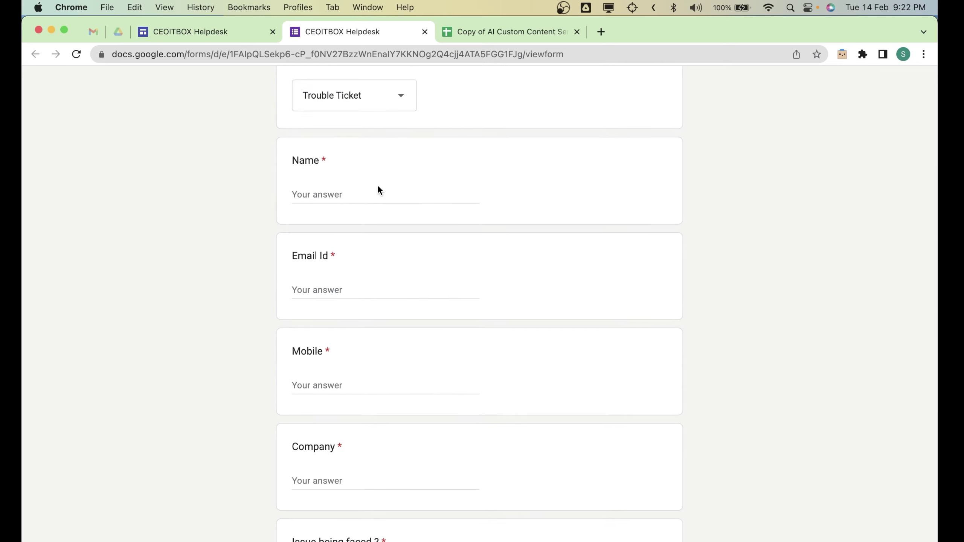
{"action": "scroll", "coordinate": [375, 185], "scroll_direction": "down", "scroll_amount": 3}
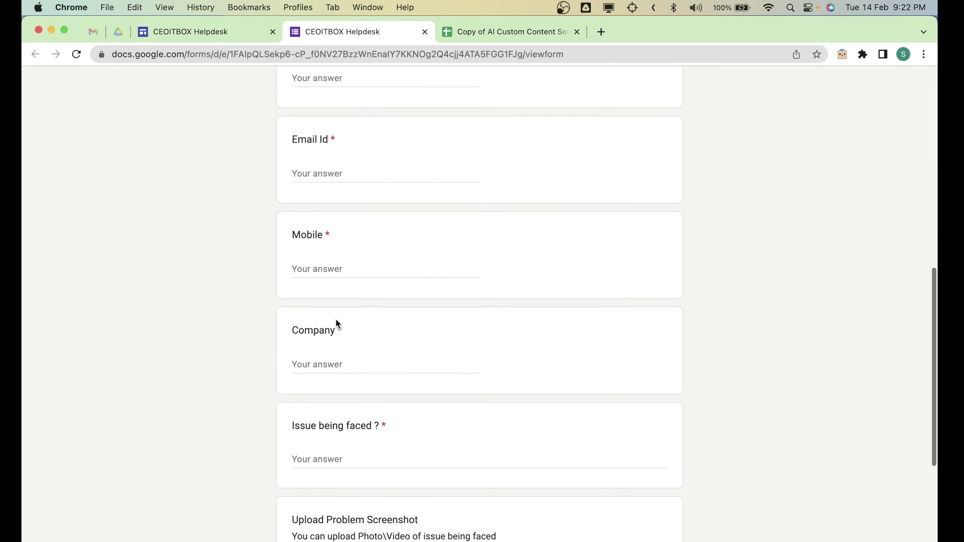
{"action": "scroll", "coordinate": [337, 319], "scroll_direction": "down", "scroll_amount": 4}
{"action": "scroll", "coordinate": [382, 295], "scroll_direction": "down", "scroll_amount": 3}
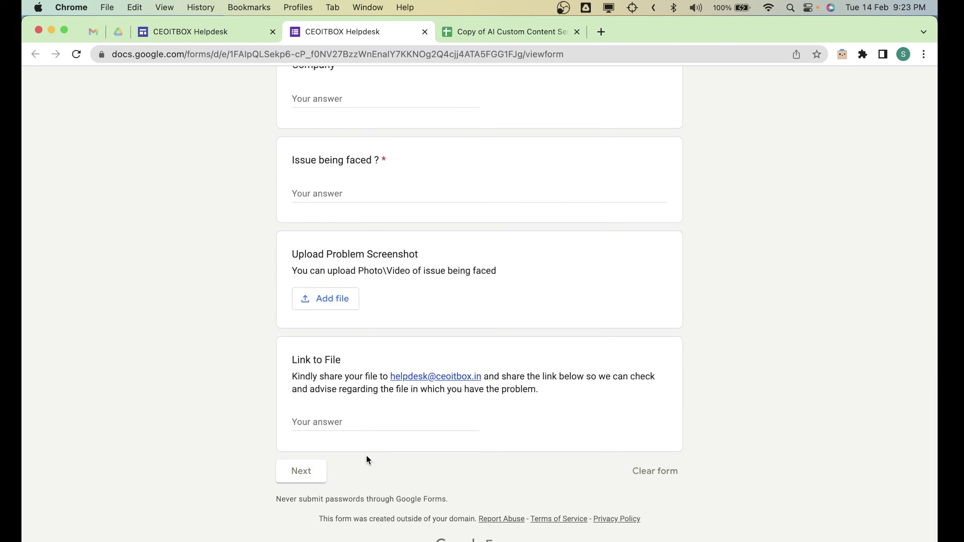
Close the helpdesk form and select the ChatGPT Answer cell A12 in the spreadsheet.
{"action": "left_click", "coordinate": [425, 31]}
{"action": "left_click", "coordinate": [379, 31]}
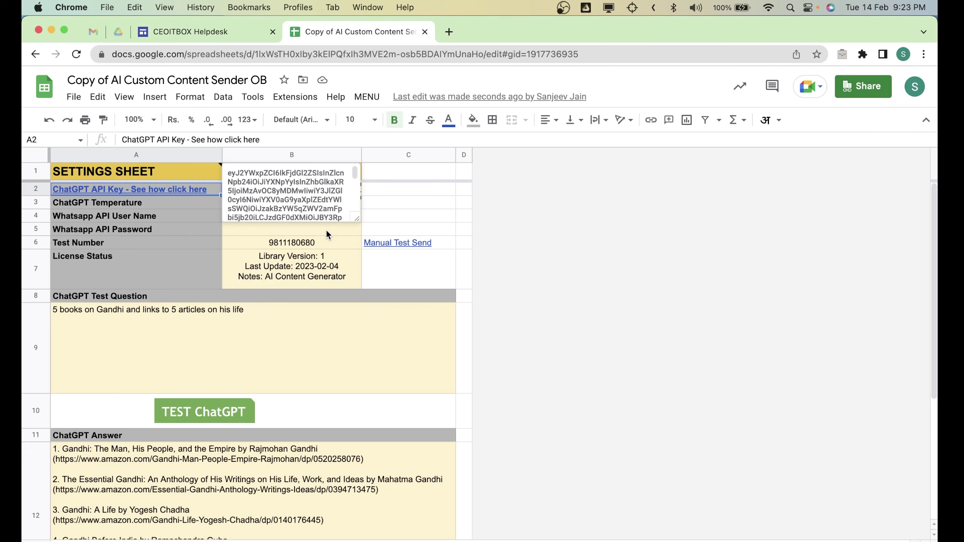
{"action": "scroll", "coordinate": [244, 332], "scroll_direction": "down", "scroll_amount": 1}
{"action": "scroll", "coordinate": [244, 337], "scroll_direction": "down", "scroll_amount": 5}
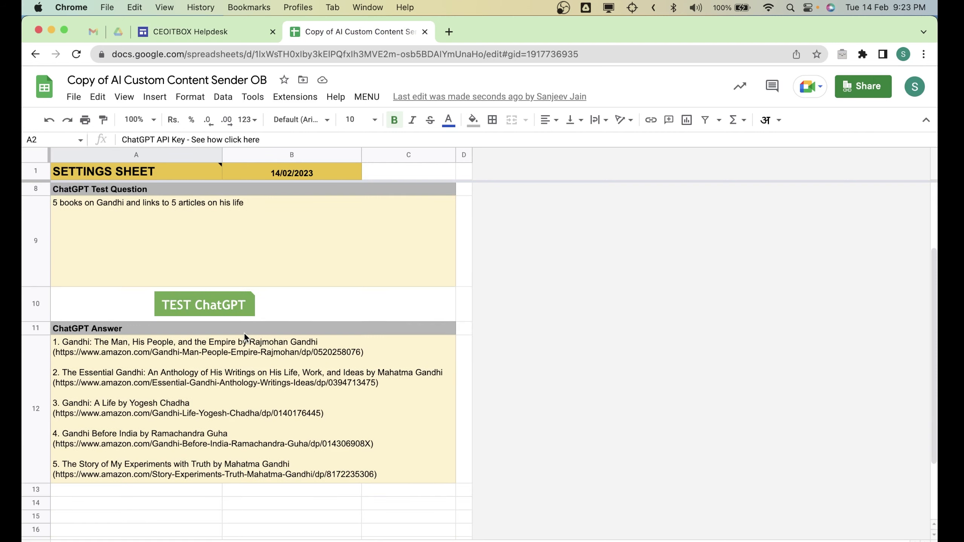
{"action": "left_click", "coordinate": [213, 366]}
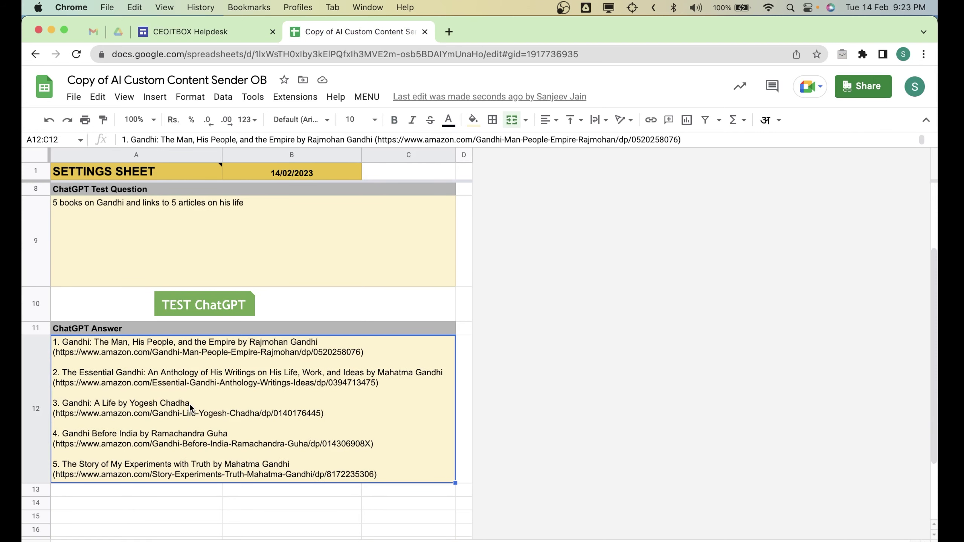
On the contacts data sheet, tick Create Message for two contacts, then toggle E2:E9 on and off.
{"action": "left_click", "coordinate": [143, 540]}
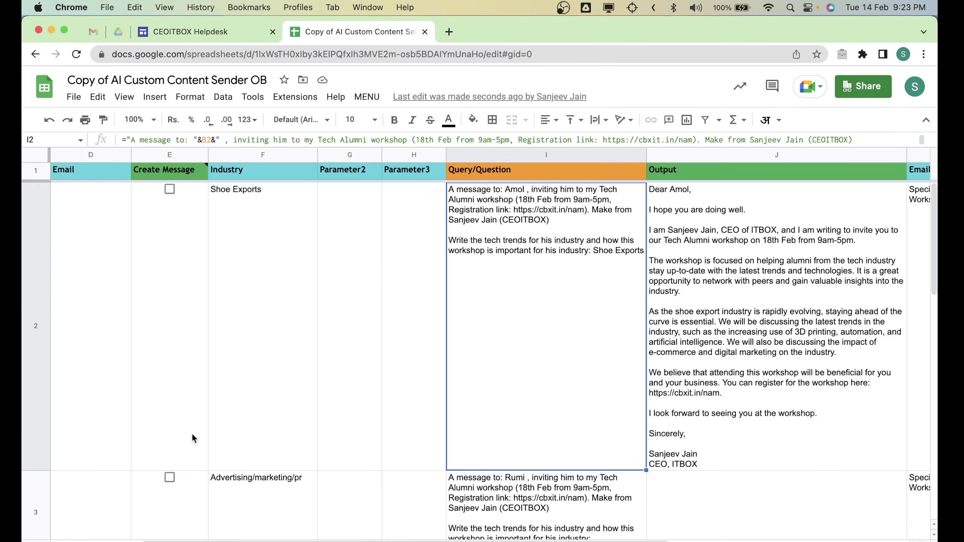
{"action": "scroll", "coordinate": [282, 236], "scroll_direction": "left", "scroll_amount": 5}
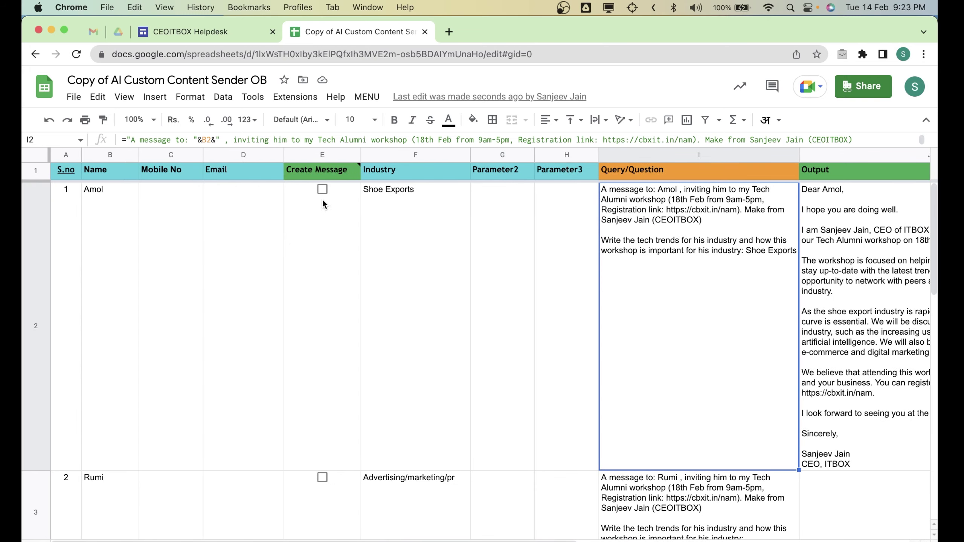
{"action": "left_click", "coordinate": [322, 189]}
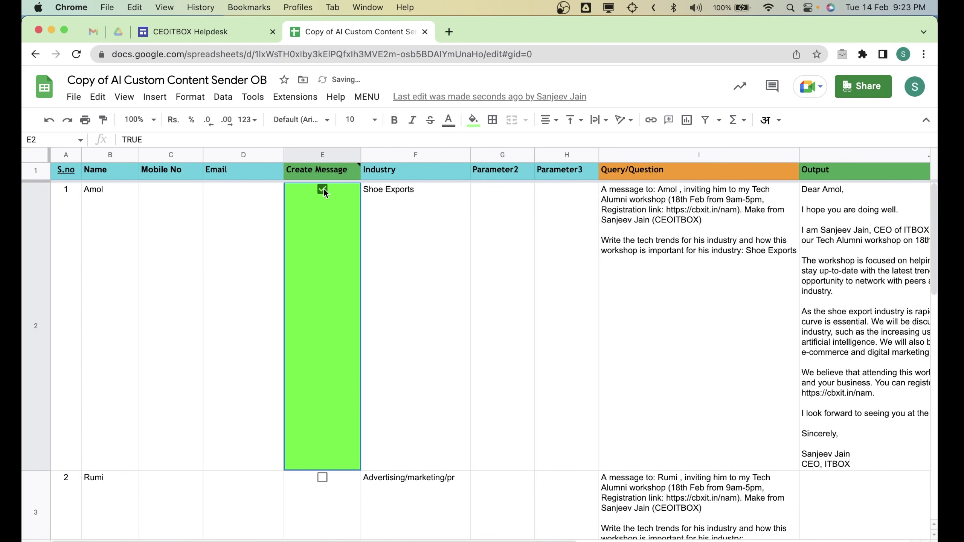
{"action": "left_click", "coordinate": [323, 478]}
{"action": "scroll", "coordinate": [322, 481], "scroll_direction": "down", "scroll_amount": 10}
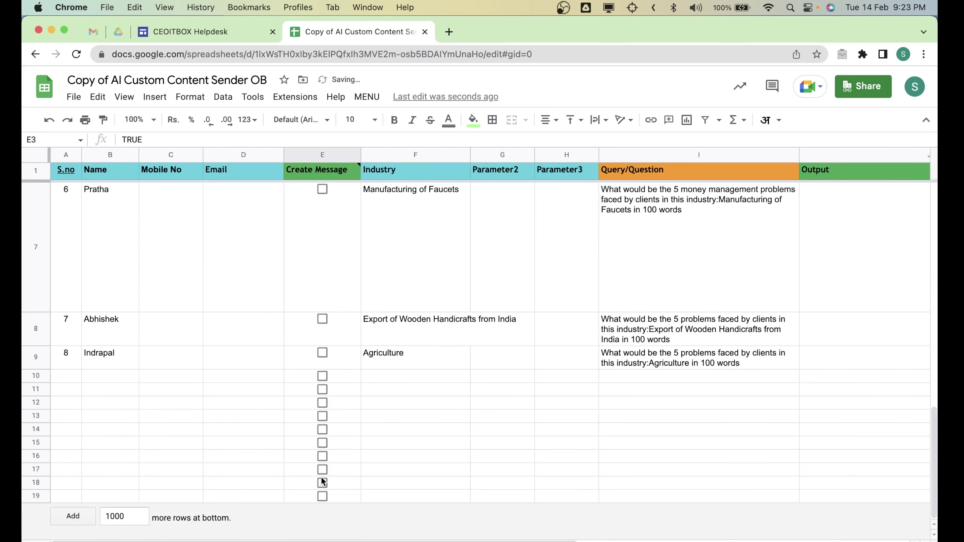
{"action": "scroll", "coordinate": [323, 481], "scroll_direction": "up", "scroll_amount": 10}
{"action": "left_click", "coordinate": [349, 366]}
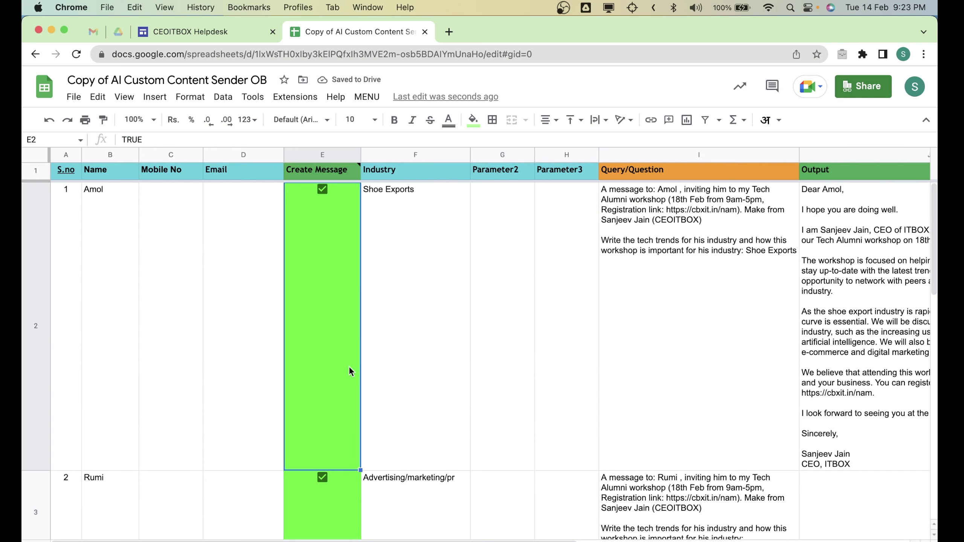
{"action": "key", "text": "shift+Down"}
{"action": "key", "text": "shift+Down"}
{"action": "key", "text": "shift+Down"}
{"action": "key", "text": "shift+Down"}
{"action": "key", "text": "shift+Down"}
{"action": "key", "text": "shift+Down"}
{"action": "key", "text": "shift+Down"}
{"action": "key", "text": "shift+Down"}
{"action": "key", "text": "shift+Down"}
{"action": "key", "text": "shift+Down"}
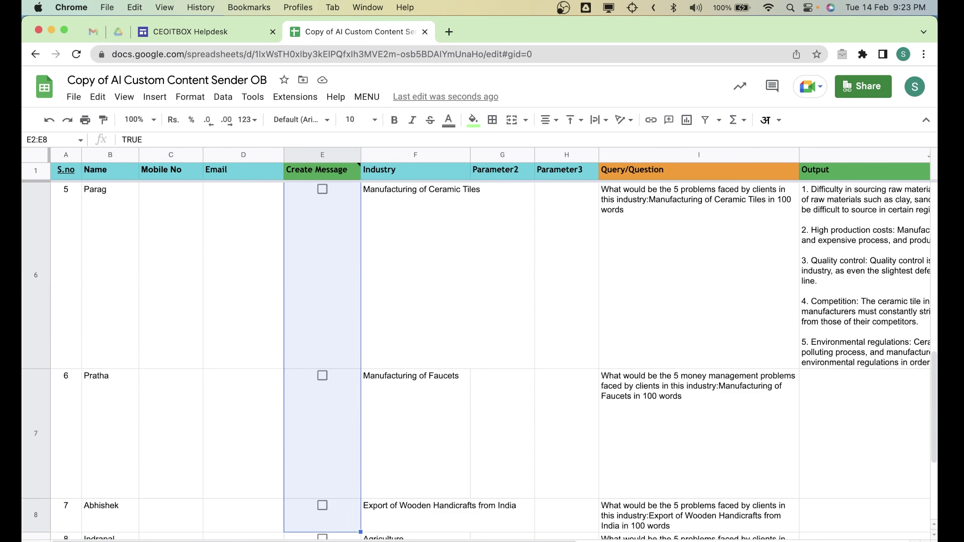
{"action": "key", "text": "shift+Up"}
{"action": "key", "text": "shift+Up"}
{"action": "key", "text": "shift+Up"}
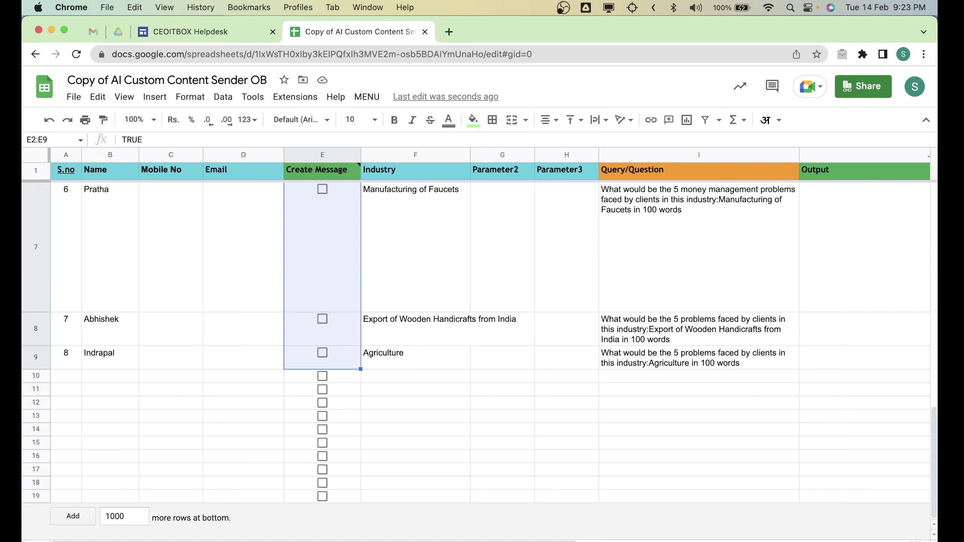
{"action": "key", "text": "space"}
{"action": "key", "text": "space"}
{"action": "key", "text": "space"}
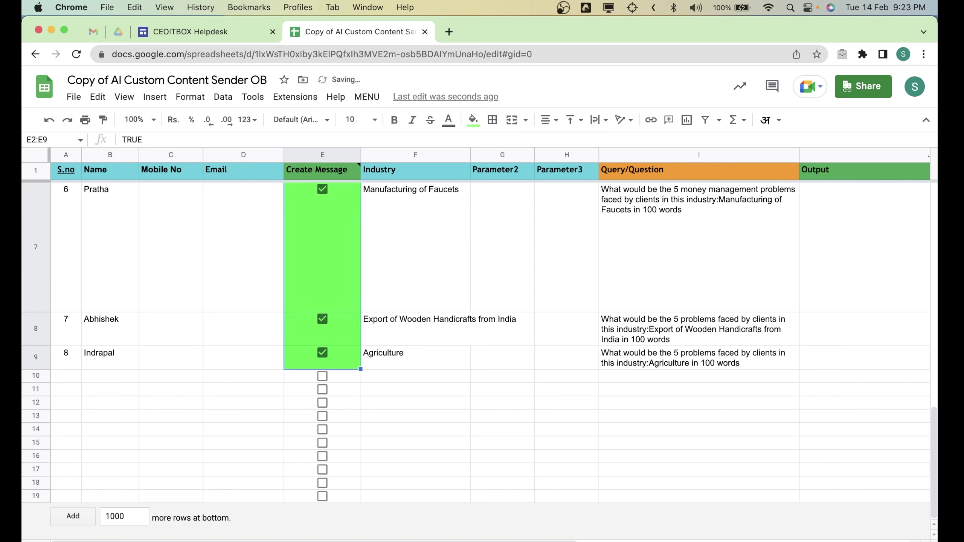
{"action": "key", "text": "space"}
{"action": "key", "text": "space"}
{"action": "key", "text": "space"}
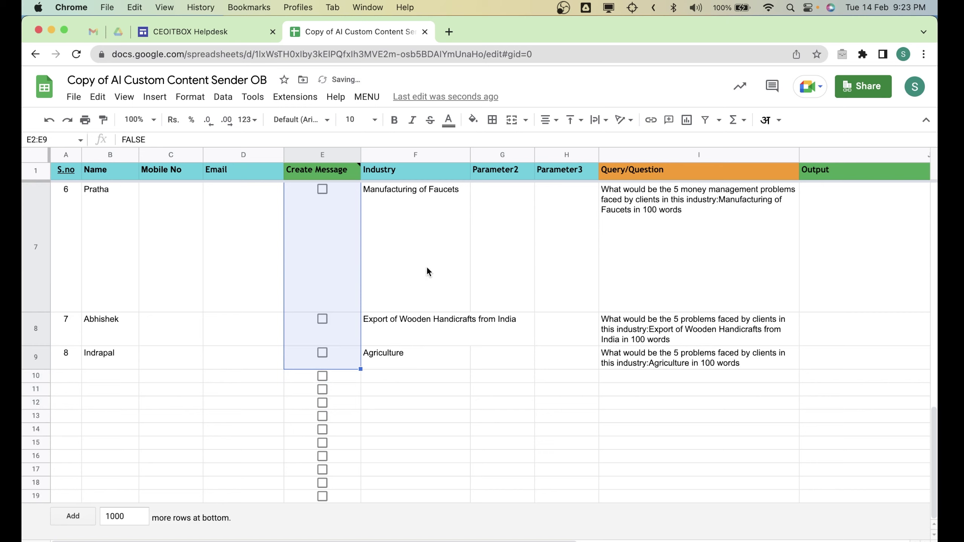
Reveal the Query/Question formula in I2 that builds a workshop-invitation prompt from name and industry.
{"action": "left_click", "coordinate": [513, 174]}
{"action": "left_click", "coordinate": [604, 175]}
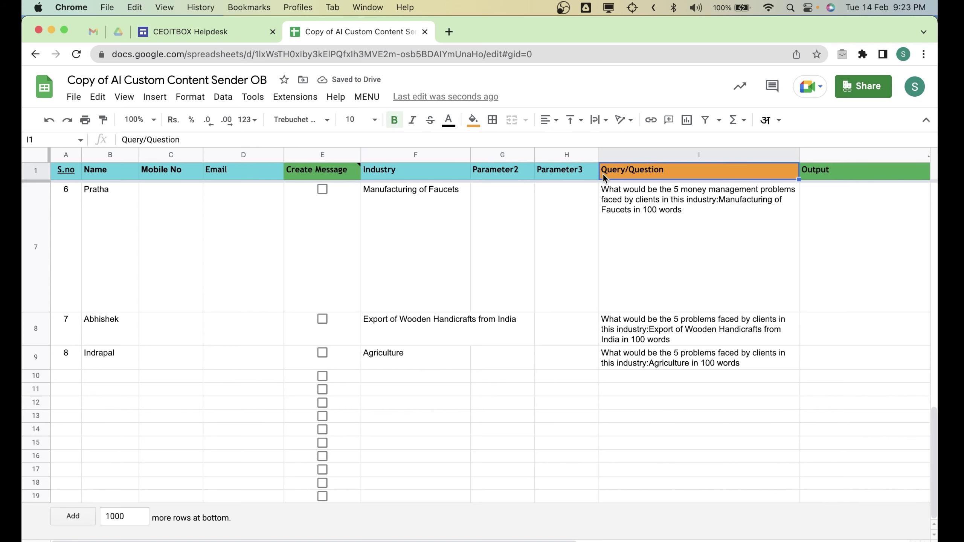
{"action": "key", "text": "Down"}
{"action": "key", "text": "Return"}
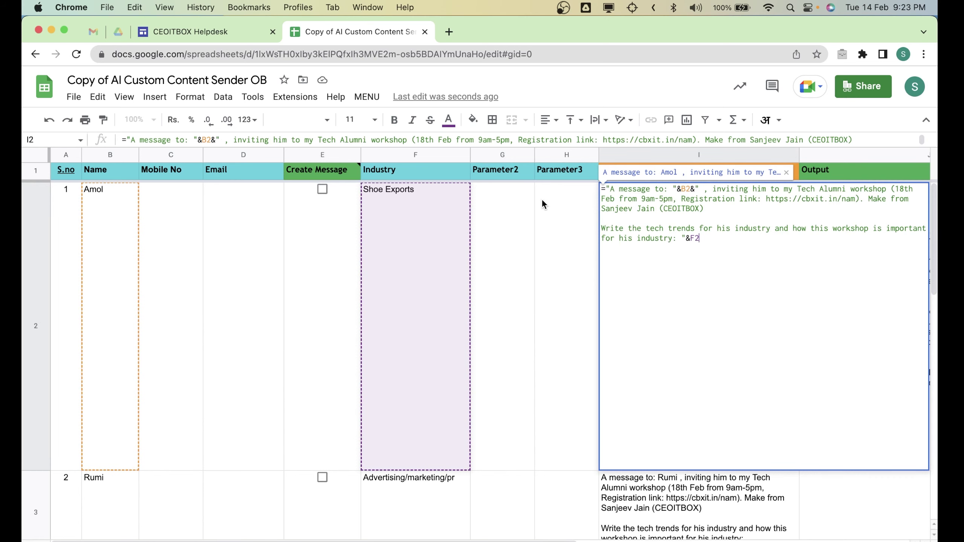
Tick Send Email and Send Whatsapp for rows 2 to 4.
{"action": "left_click", "coordinate": [525, 200]}
{"action": "scroll", "coordinate": [524, 202], "scroll_direction": "right", "scroll_amount": 3}
{"action": "scroll", "coordinate": [526, 203], "scroll_direction": "right", "scroll_amount": 2}
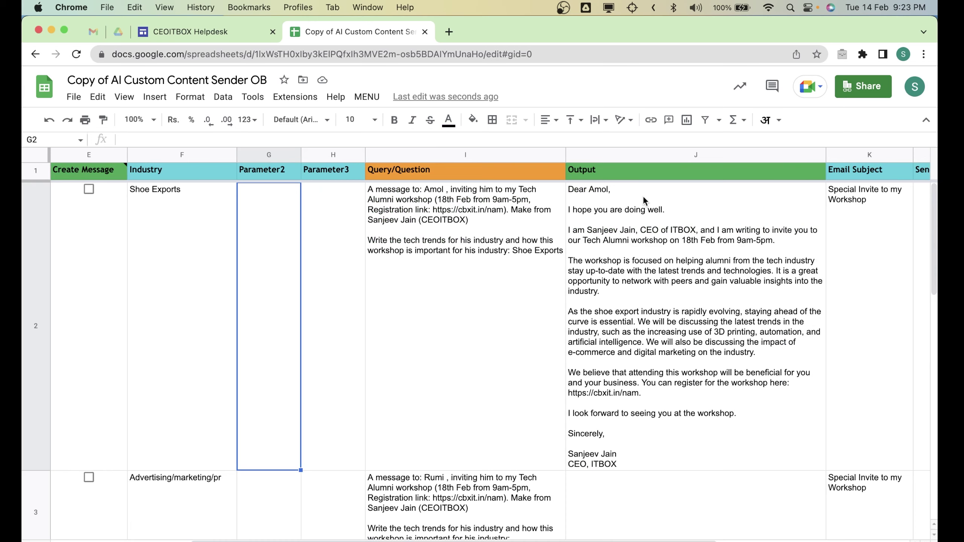
{"action": "scroll", "coordinate": [642, 201], "scroll_direction": "right", "scroll_amount": 5}
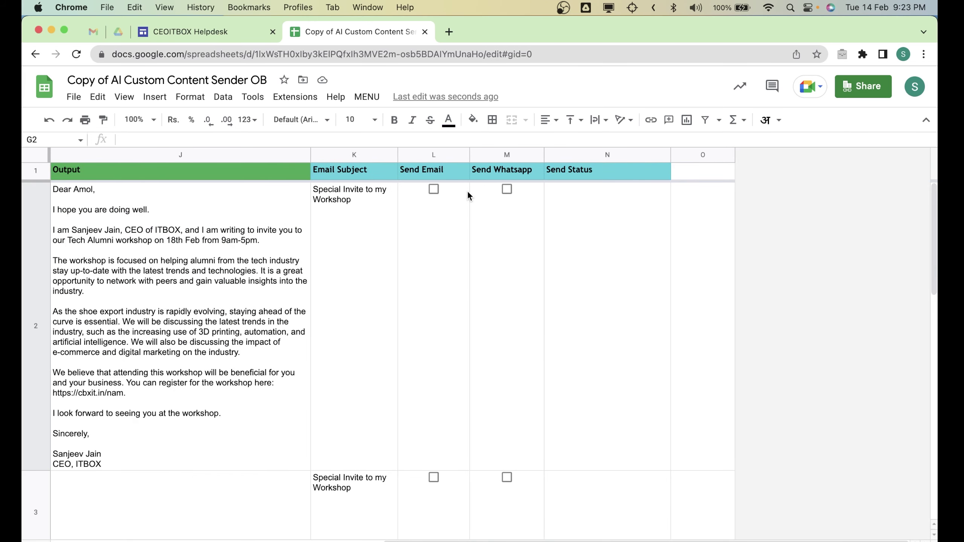
{"action": "left_click", "coordinate": [434, 190]}
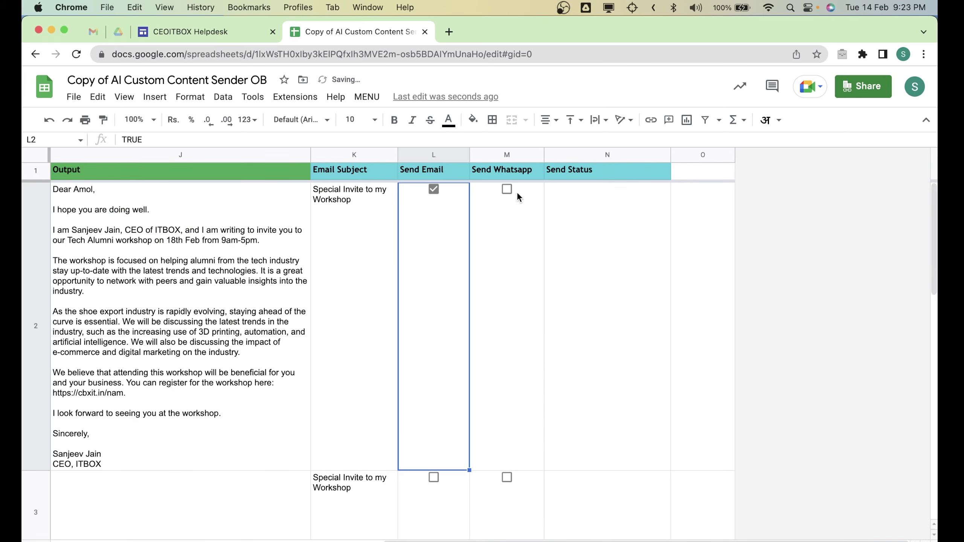
{"action": "left_click", "coordinate": [508, 189]}
{"action": "key", "text": "Down"}
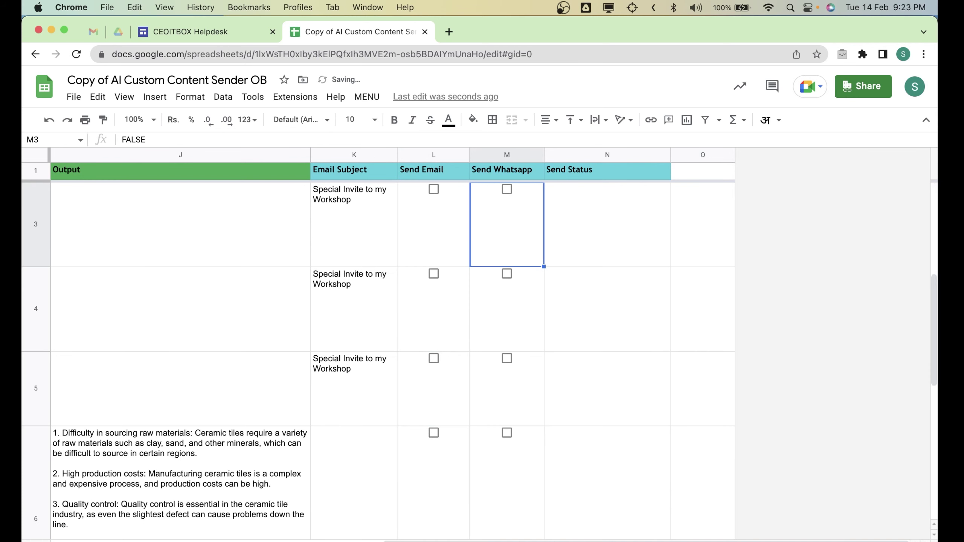
{"action": "key", "text": "Left"}
{"action": "key", "text": "space"}
{"action": "key", "text": "Right"}
{"action": "key", "text": "space"}
{"action": "key", "text": "Down"}
{"action": "key", "text": "Left"}
{"action": "key", "text": "space"}
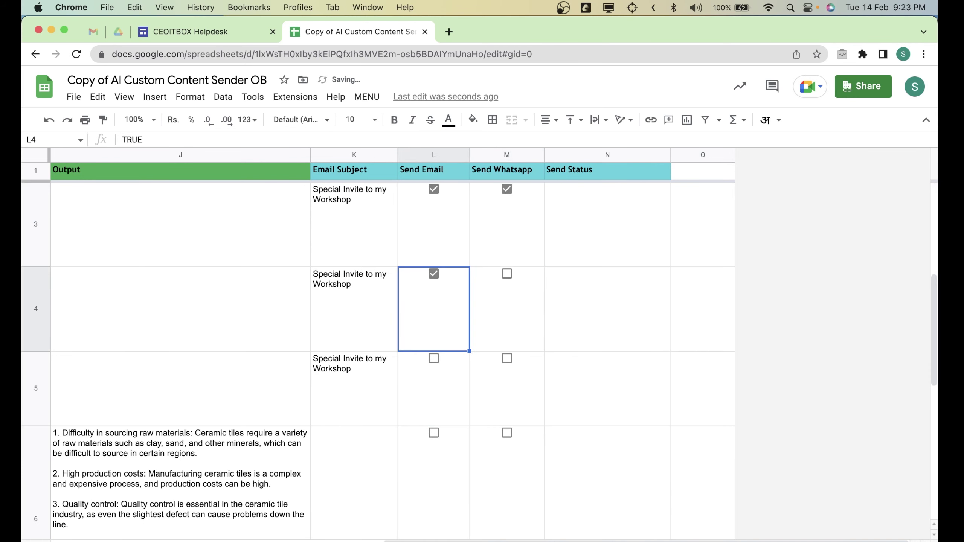
{"action": "key", "text": "Right"}
{"action": "key", "text": "space"}
{"action": "key", "text": "Left"}
Tick Send Email and Send Whatsapp for rows 5 to 10 together by selecting L5:M10.
{"action": "key", "text": "Down"}
{"action": "key", "text": "shift+Right"}
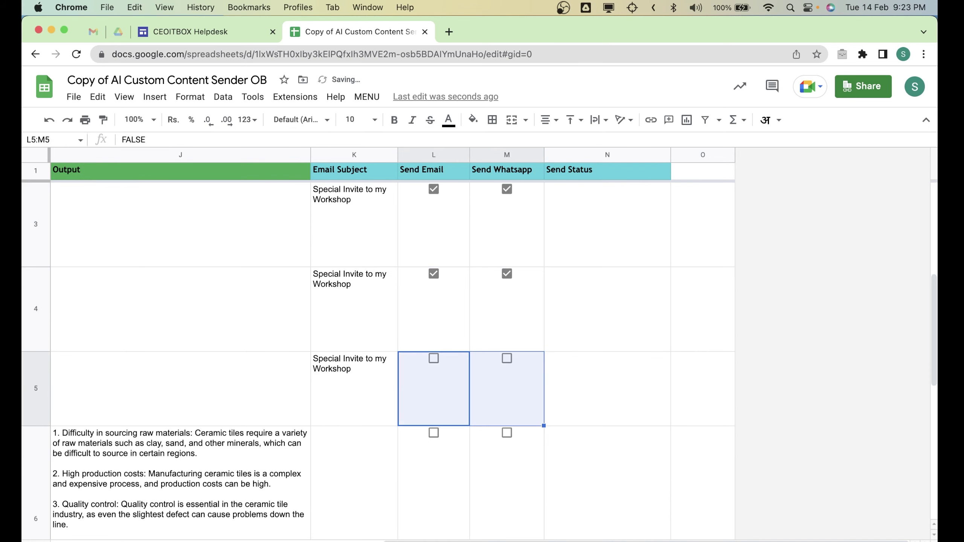
{"action": "key", "text": "shift+Down"}
{"action": "key", "text": "shift+Down"}
{"action": "key", "text": "shift+Down"}
{"action": "key", "text": "shift+Down"}
{"action": "key", "text": "shift+Down"}
{"action": "key", "text": "space"}
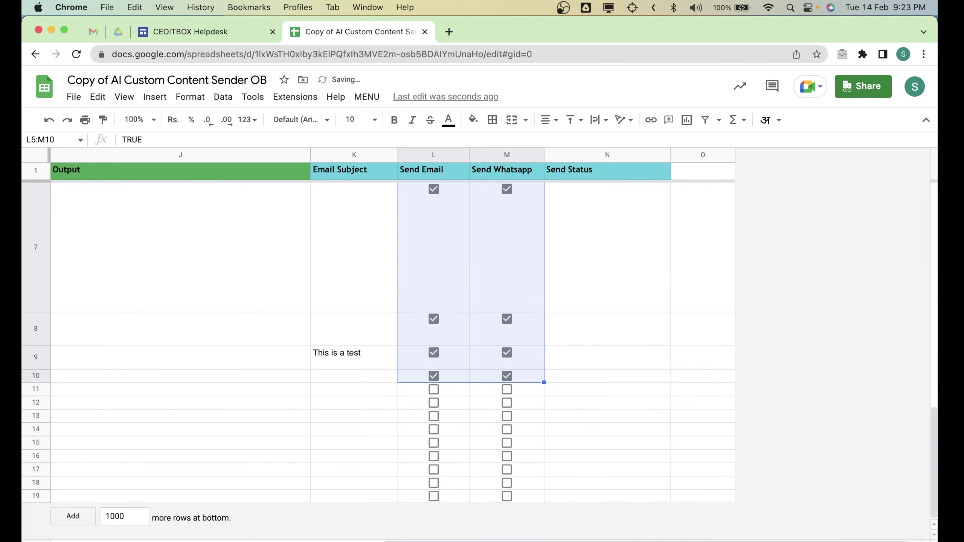
{"action": "left_click", "coordinate": [497, 213]}
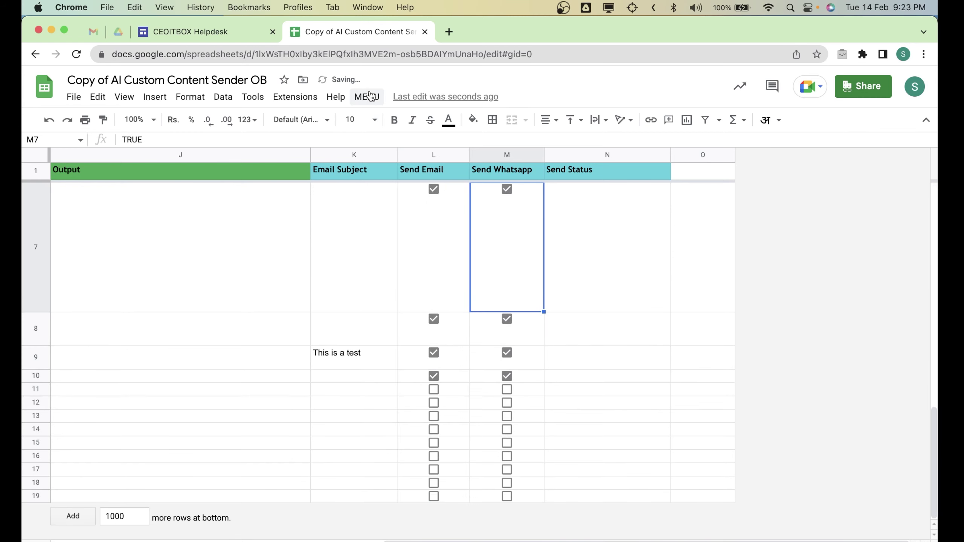
{"action": "left_click", "coordinate": [369, 98]}
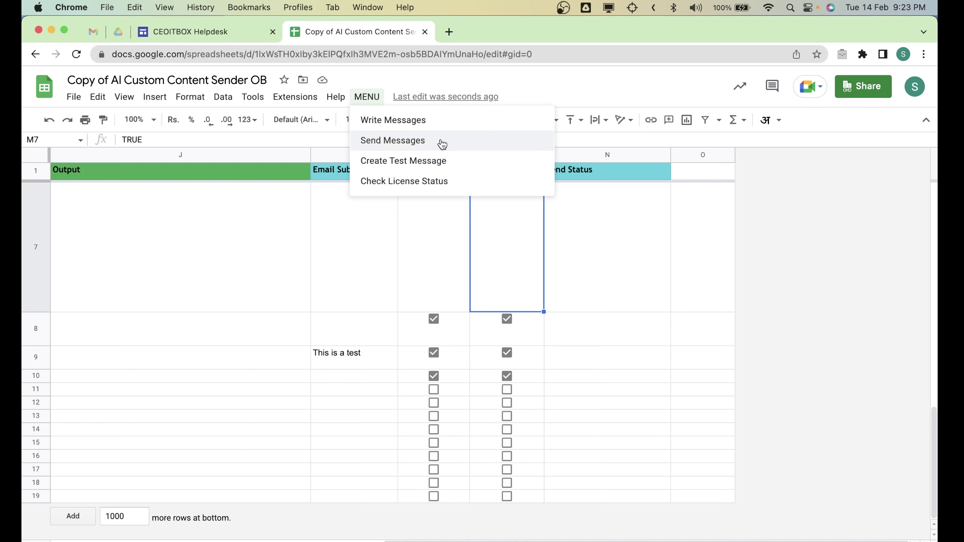
{"action": "left_click", "coordinate": [370, 298]}
{"action": "scroll", "coordinate": [371, 297], "scroll_direction": "up", "scroll_amount": 5}
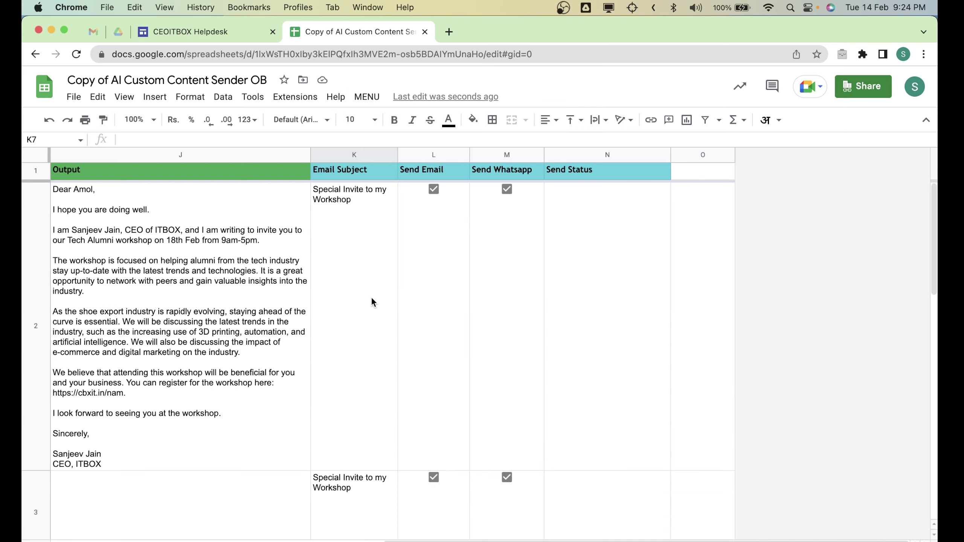
{"action": "left_click", "coordinate": [395, 276]}
{"action": "key", "text": "Left"}
{"action": "key", "text": "Left"}
{"action": "key", "text": "Left"}
{"action": "key", "text": "Left"}
{"action": "key", "text": "Left"}
{"action": "key", "text": "Left"}
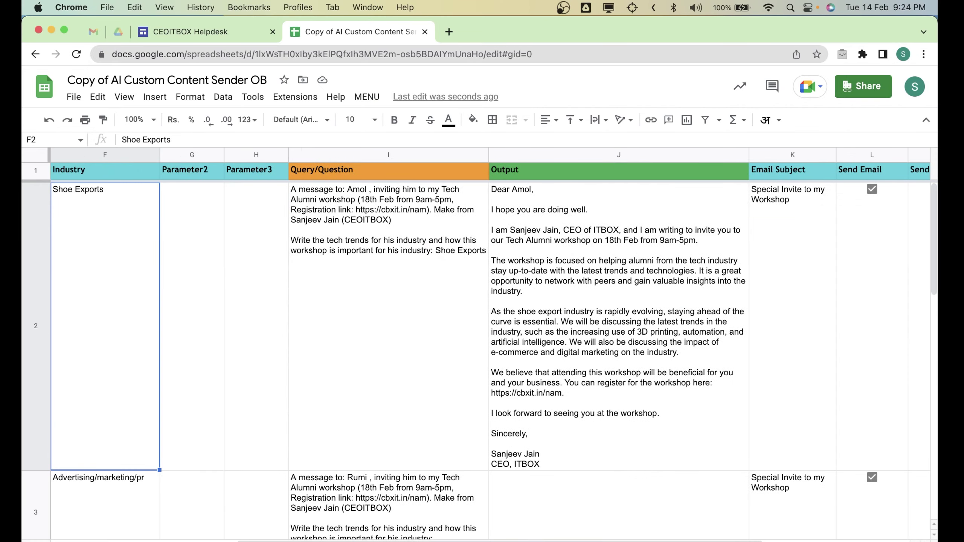
{"action": "key", "text": "Left"}
{"action": "key", "text": "Left"}
{"action": "key", "text": "Left"}
{"action": "key", "text": "Left"}
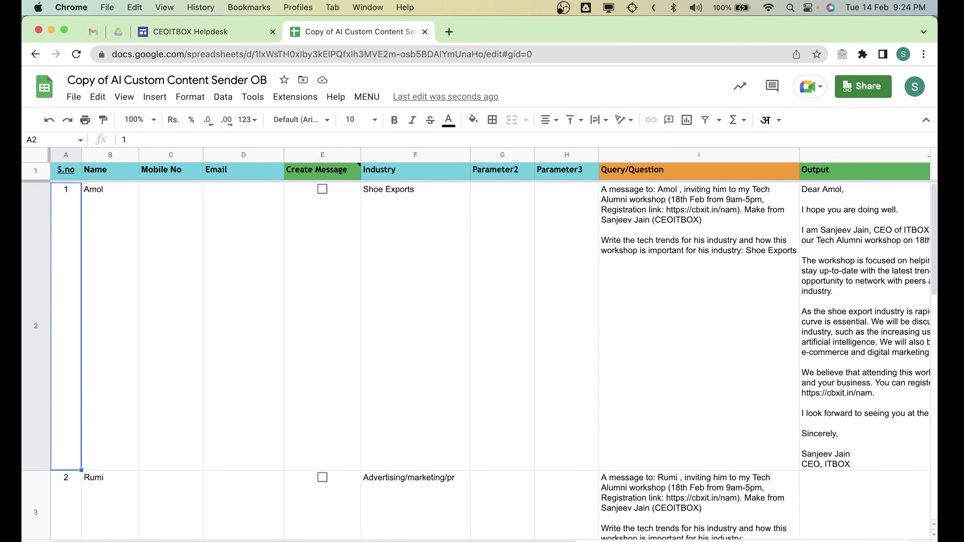
{"action": "key", "text": "Up"}
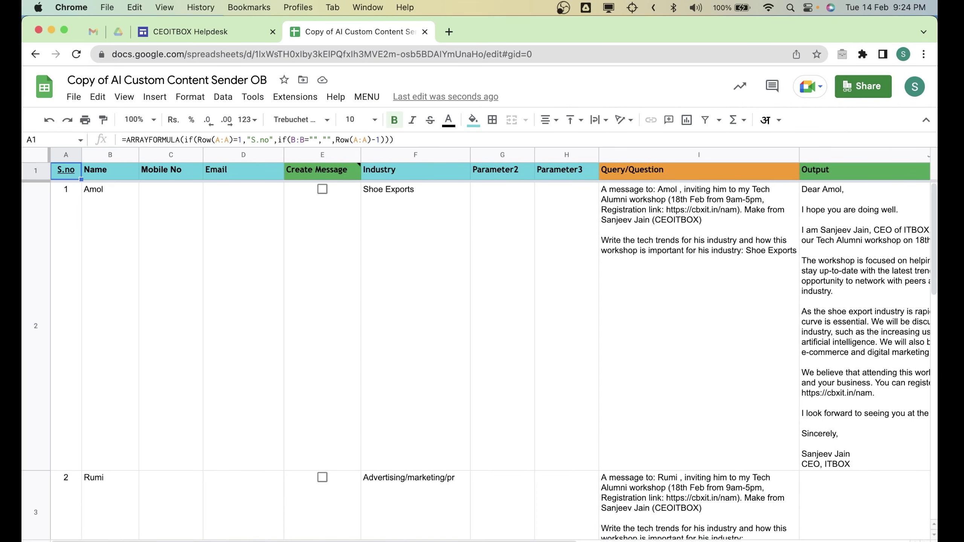
{"action": "key", "text": "Down"}
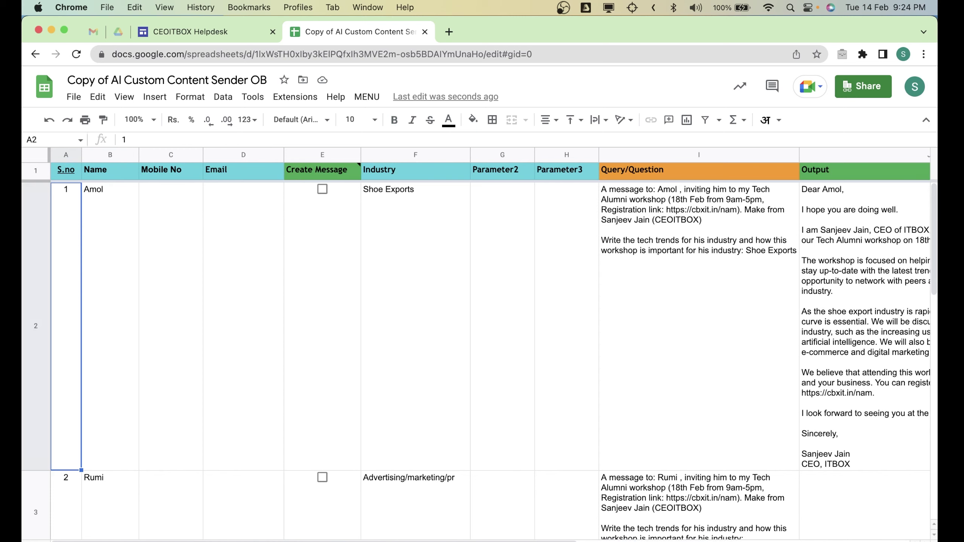